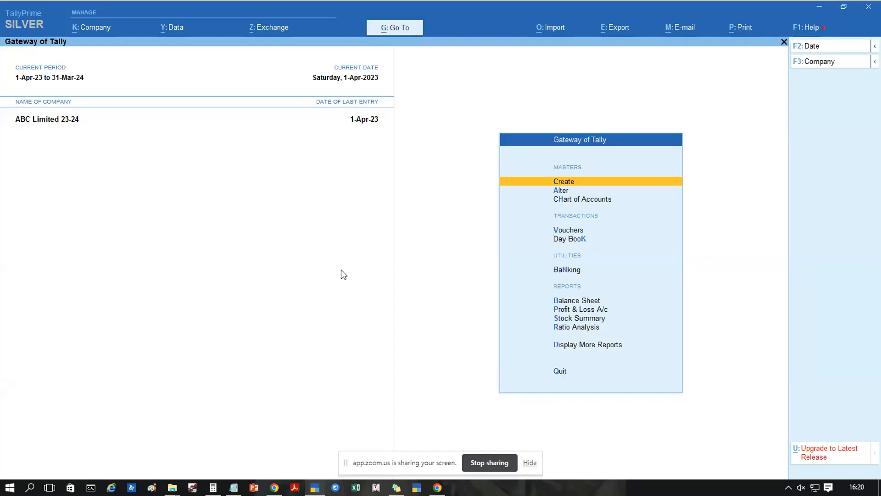
Start creating multiple groups from the chart of accounts' group list, with Sundry Debtors as the parent group
{"action": "left_click", "coordinate": [596, 200]}
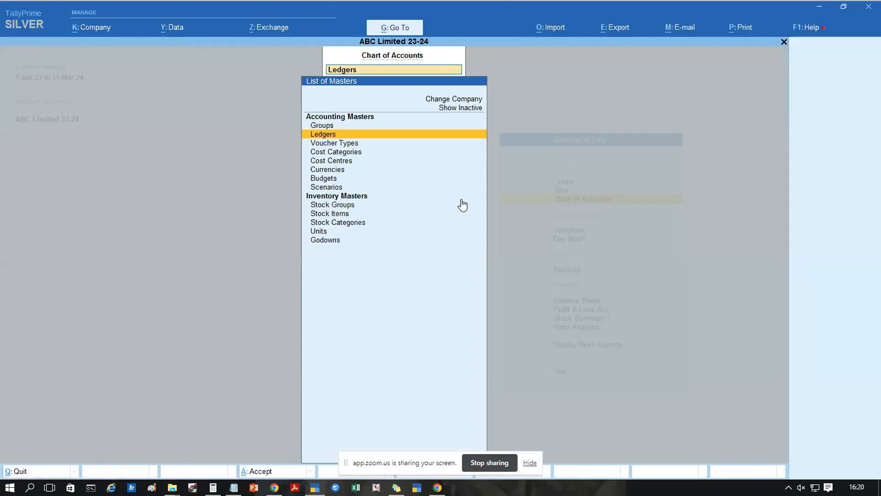
{"action": "key", "text": "Up"}
{"action": "key", "text": "Return"}
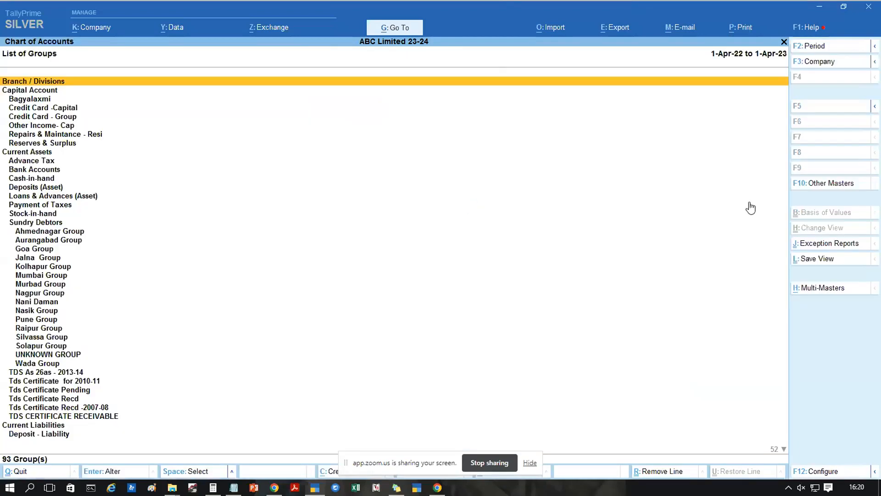
{"action": "left_click", "coordinate": [813, 289]}
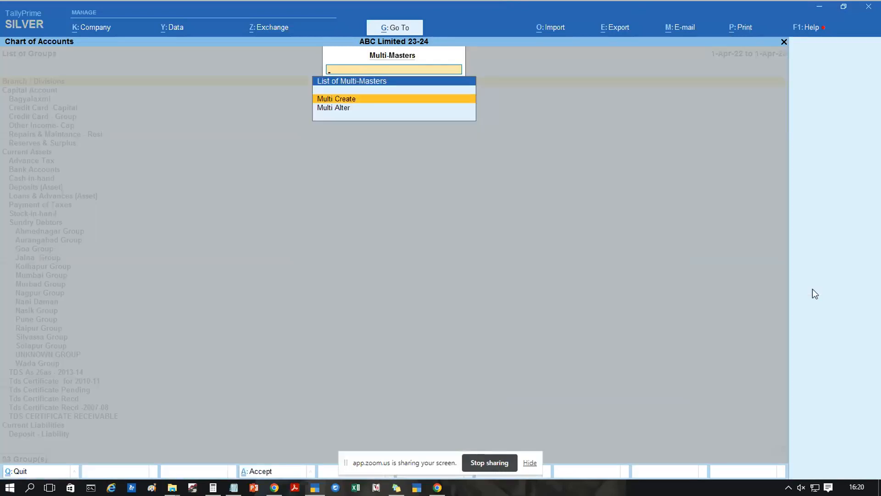
{"action": "key", "text": "Return"}
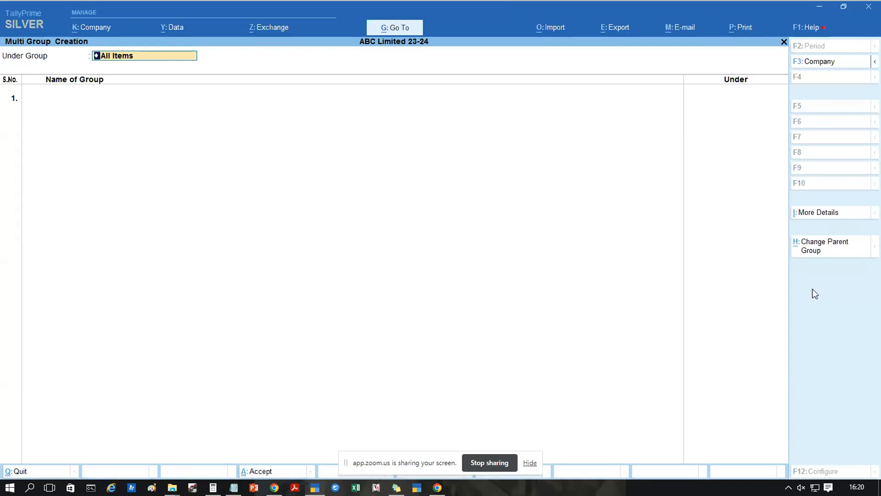
{"action": "key", "text": "BackSpace"}
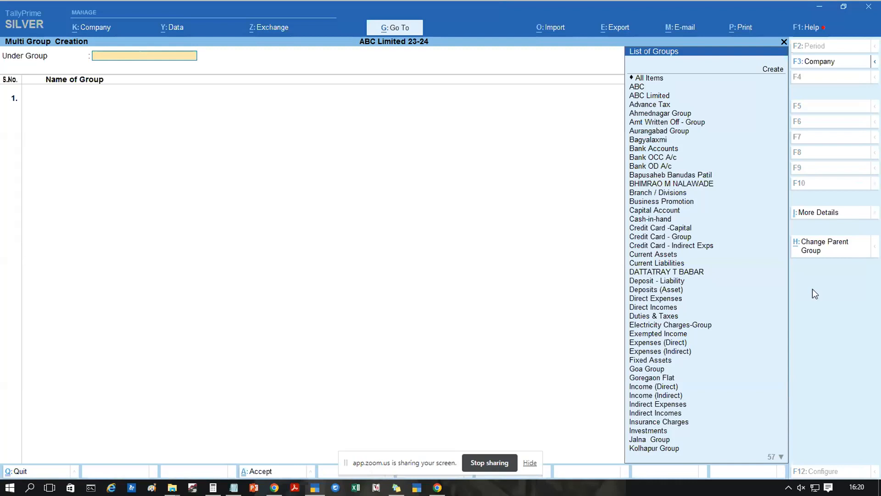
{"action": "type", "text": "Sun"}
{"action": "key", "text": "Down"}
{"action": "key", "text": "Down"}
{"action": "key", "text": "Return"}
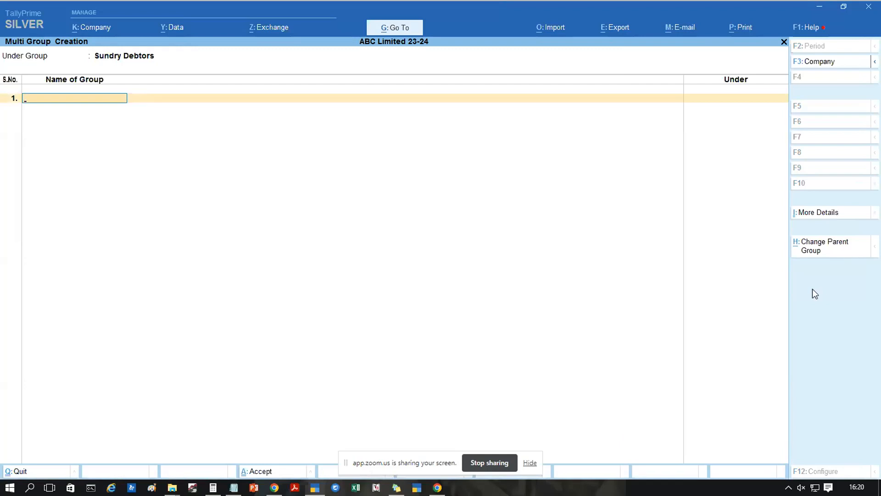
List Rohan Treders and Aman Treders as the two new groups under Sundry Debtors
{"action": "type", "text": "Rohan Treders"}
{"action": "key", "text": "Return"}
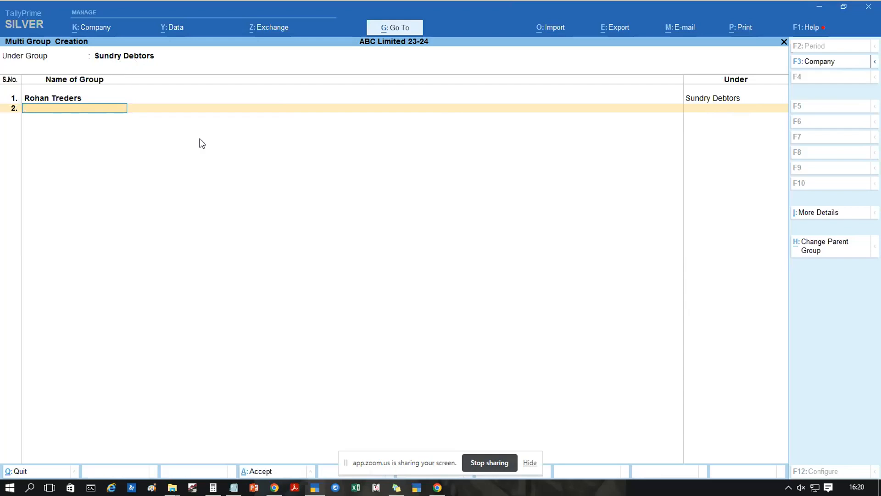
{"action": "type", "text": "Aman Treders"}
{"action": "key", "text": "Return"}
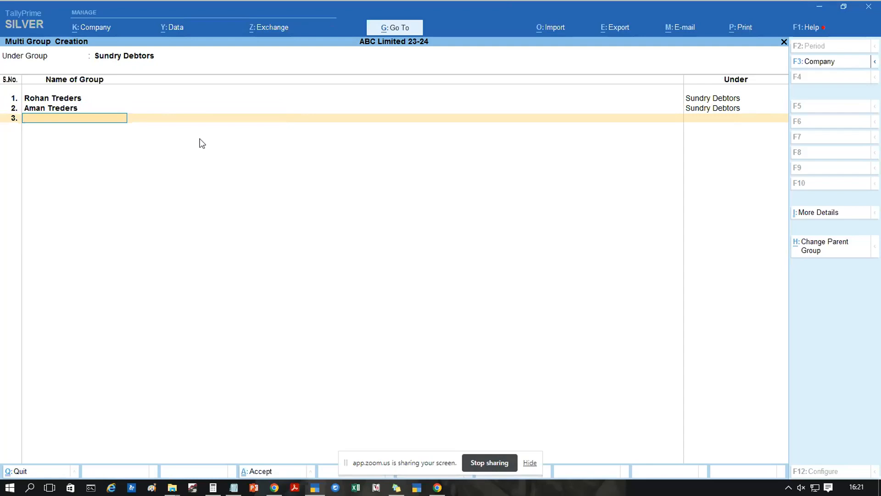
{"action": "key", "text": "Return"}
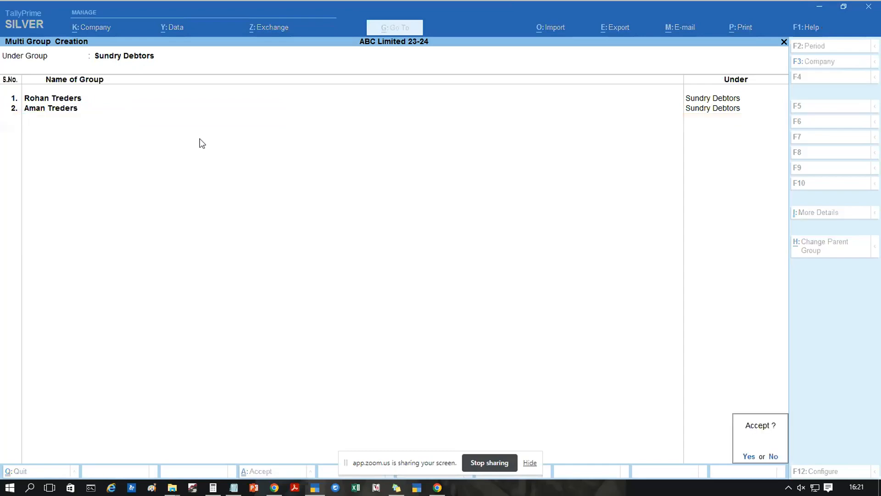
Quit the multi-group creation without saving and return to the Gateway of Tally
{"action": "key", "text": "Escape"}
{"action": "key", "text": "Escape"}
{"action": "key", "text": "Escape"}
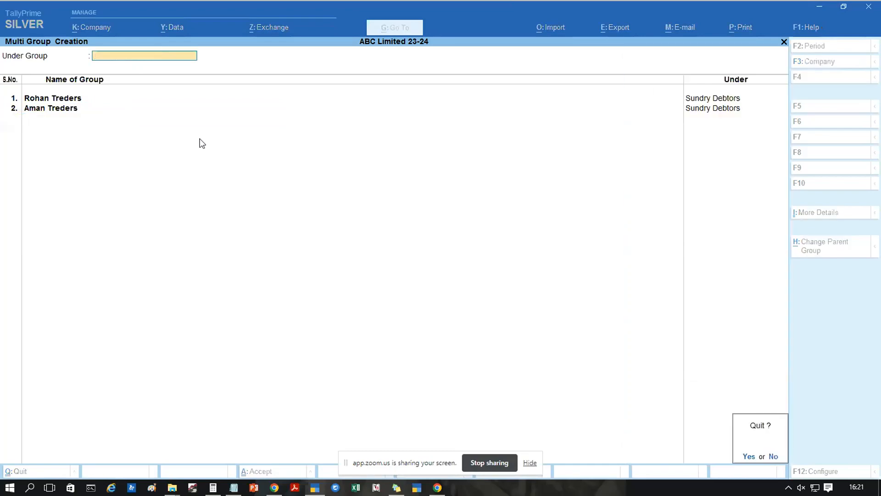
{"action": "key", "text": "y"}
{"action": "key", "text": "Escape"}
{"action": "key", "text": "Escape"}
{"action": "key", "text": "Escape"}
{"action": "key", "text": "Escape"}
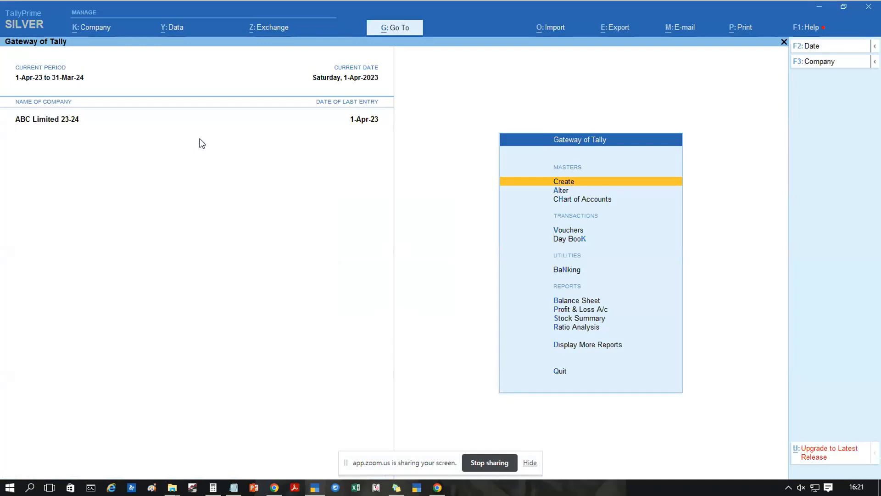
Start a new ledger named Rk Creations and give it the aliases Rk and Rubber
{"action": "key", "text": "Return"}
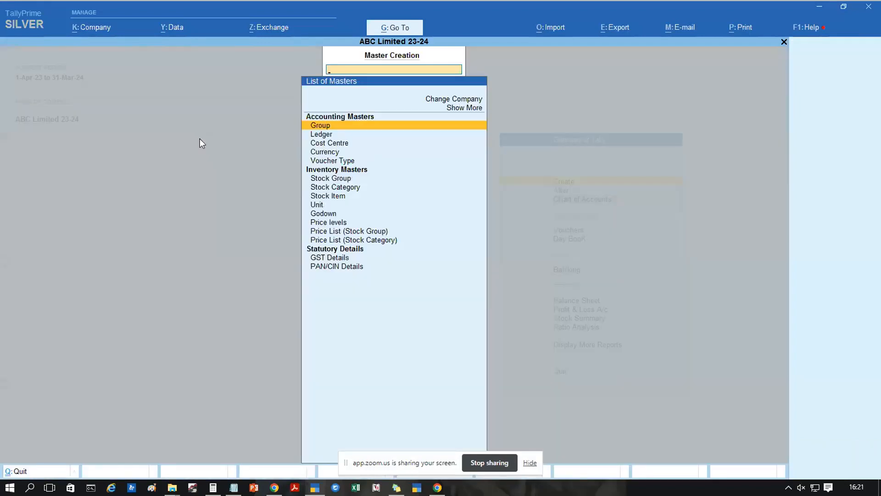
{"action": "key", "text": "Down"}
{"action": "key", "text": "Return"}
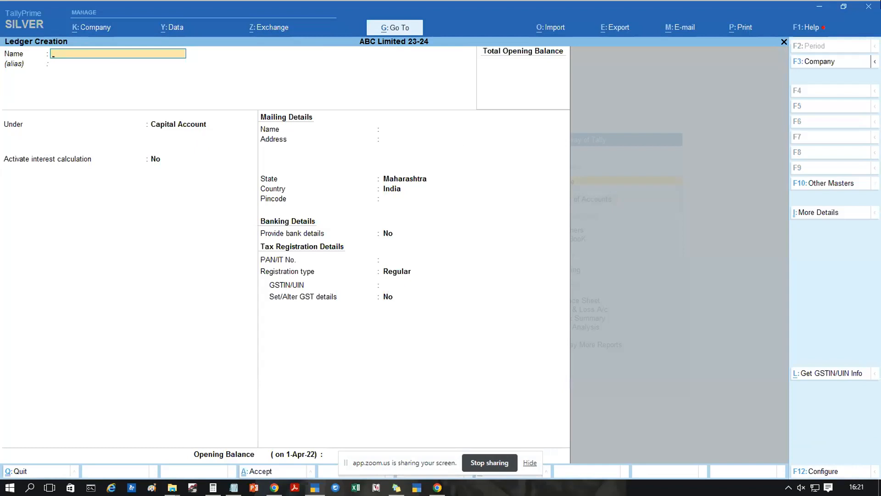
{"action": "type", "text": "Rk Creations"}
{"action": "key", "text": "Return"}
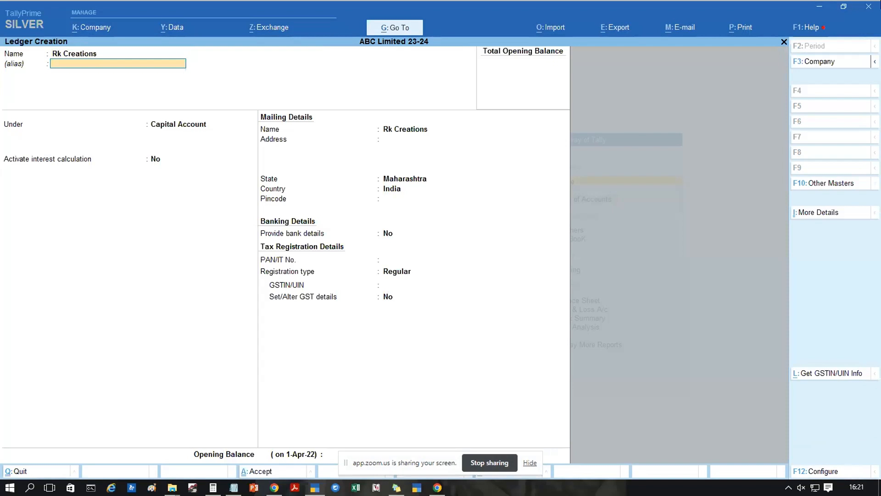
{"action": "type", "text": "Rk"}
{"action": "key", "text": "Return"}
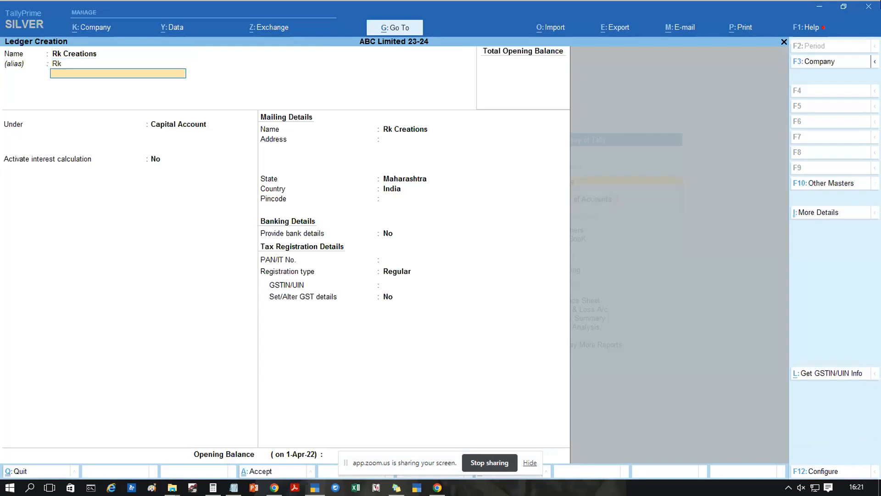
{"action": "type", "text": "Ruy"}
{"action": "type", "text": "bber"}
{"action": "key", "text": "Return"}
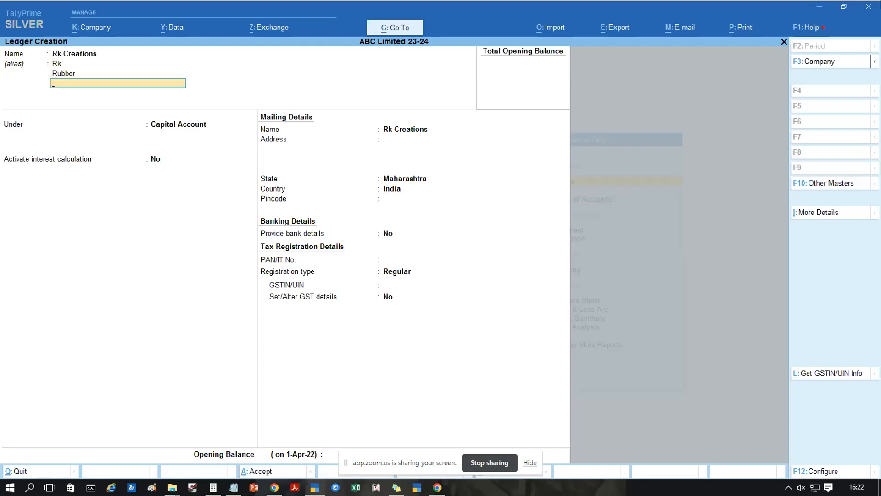
Try to enter Rubber again as a third alias of the ledger, and clear the entry
{"action": "type", "text": "Rubber"}
{"action": "key", "text": "Return"}
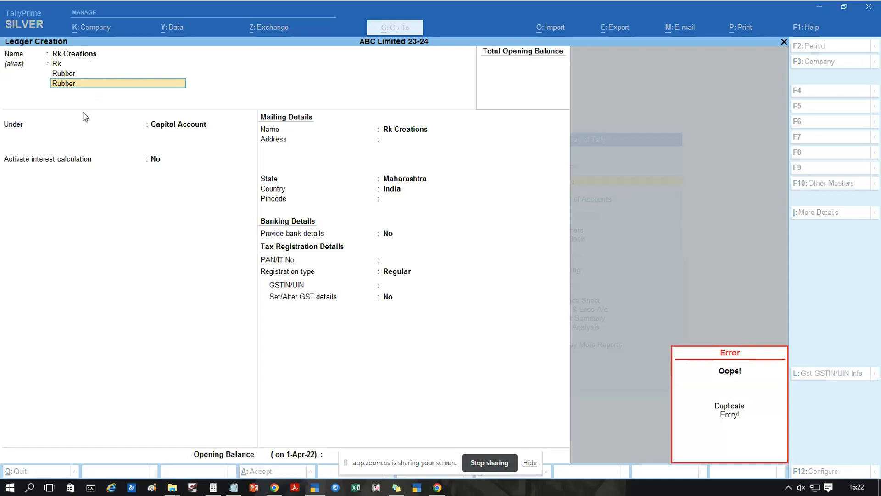
{"action": "key", "text": "Escape"}
{"action": "key", "text": "Escape"}
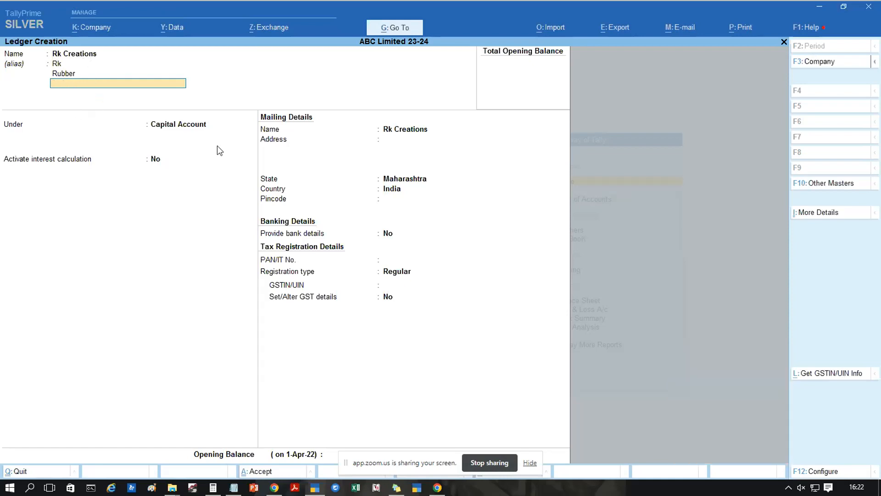
Place the Rk Creations ledger under Sundry Creditors, save it and leave ledger creation
{"action": "key", "text": "Return"}
{"action": "type", "text": "Su"}
{"action": "key", "text": "Down"}
{"action": "key", "text": "Down"}
{"action": "key", "text": "Return"}
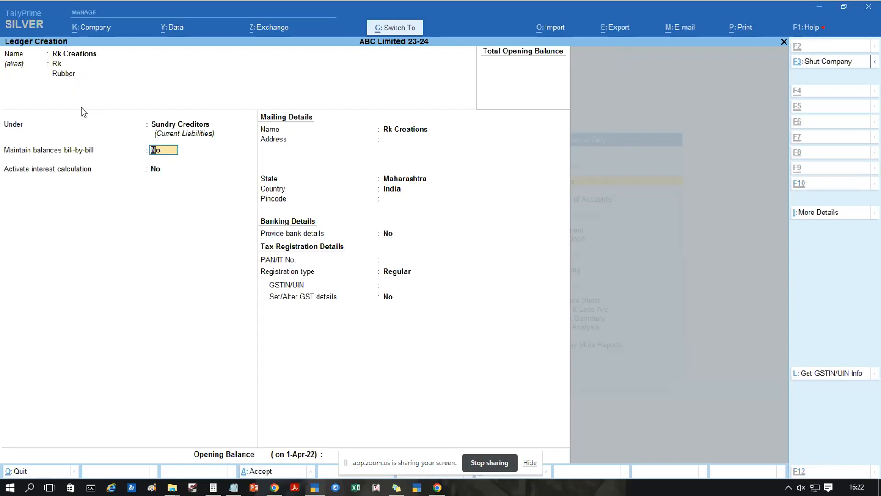
{"action": "key", "text": "ctrl+a"}
{"action": "key", "text": "Escape"}
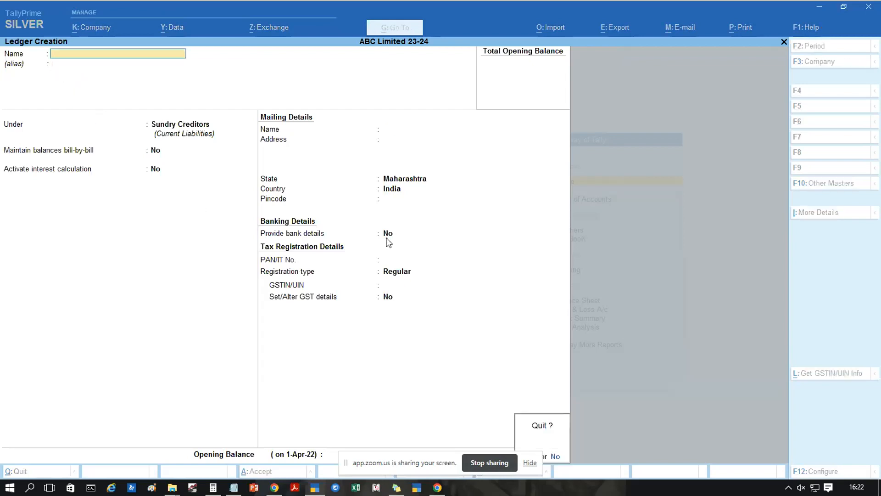
{"action": "key", "text": "y"}
{"action": "key", "text": "Escape"}
{"action": "key", "text": "Escape"}
{"action": "key", "text": "n"}
Start a sales voucher with Rk Creations as the party, accepting the dispatch and party details as they are
{"action": "key", "text": "v"}
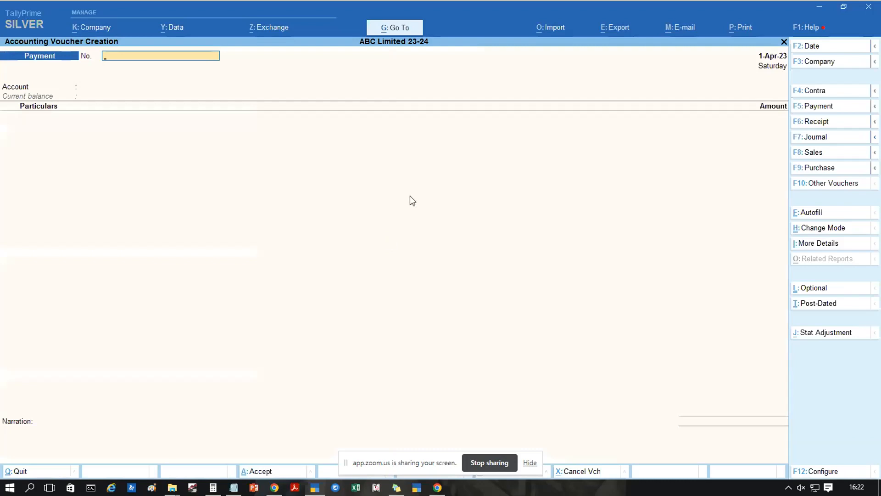
{"action": "left_click", "coordinate": [809, 157]}
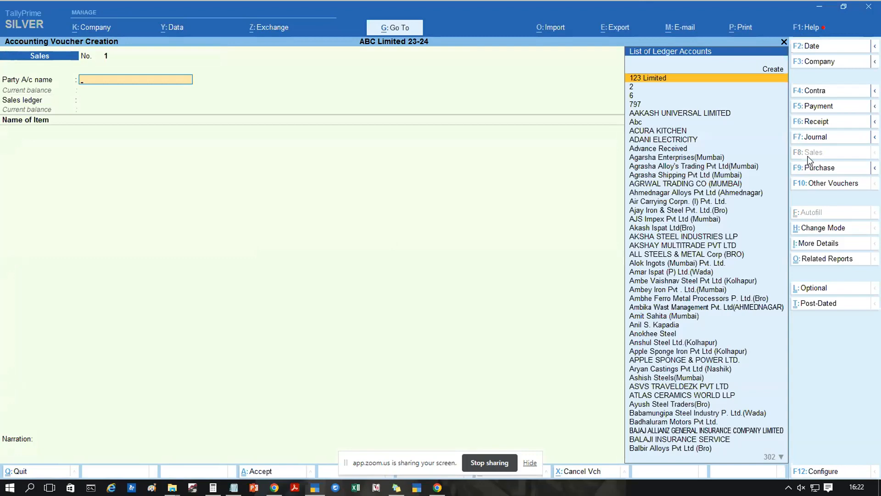
{"action": "type", "text": "Rk"}
{"action": "key", "text": "Return"}
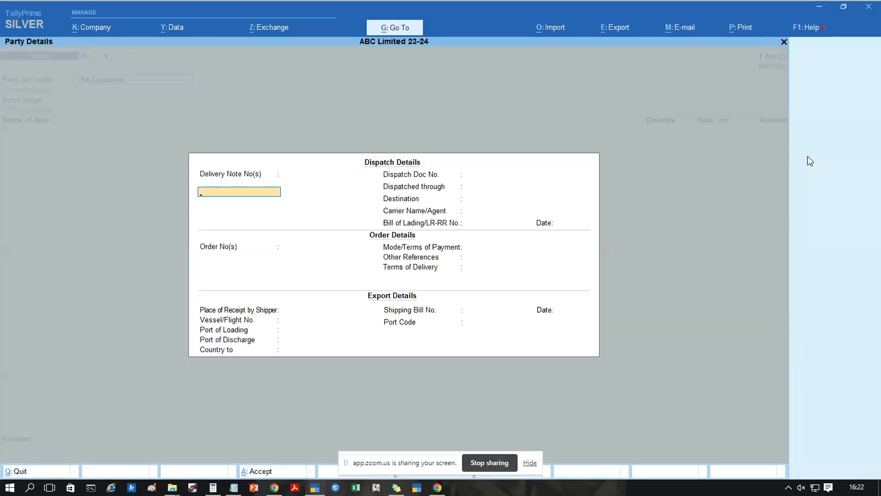
{"action": "key", "text": "ctrl+a"}
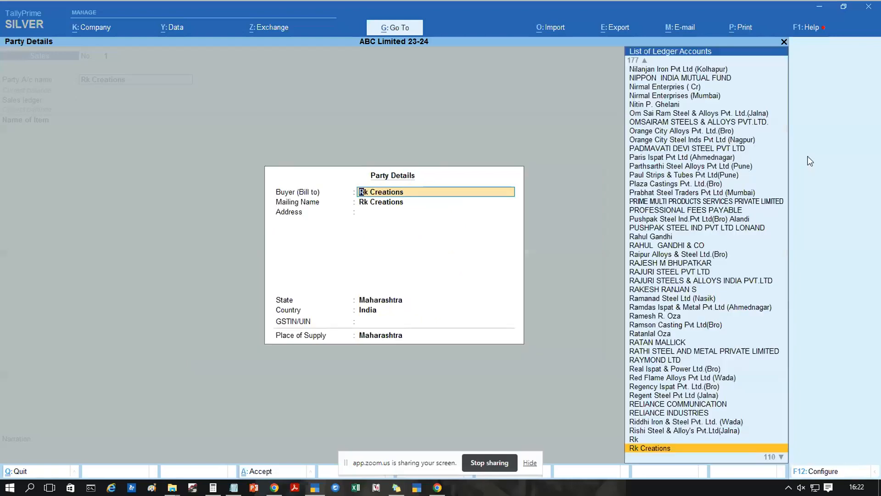
{"action": "key", "text": "ctrl+a"}
{"action": "key", "text": "BackSpace"}
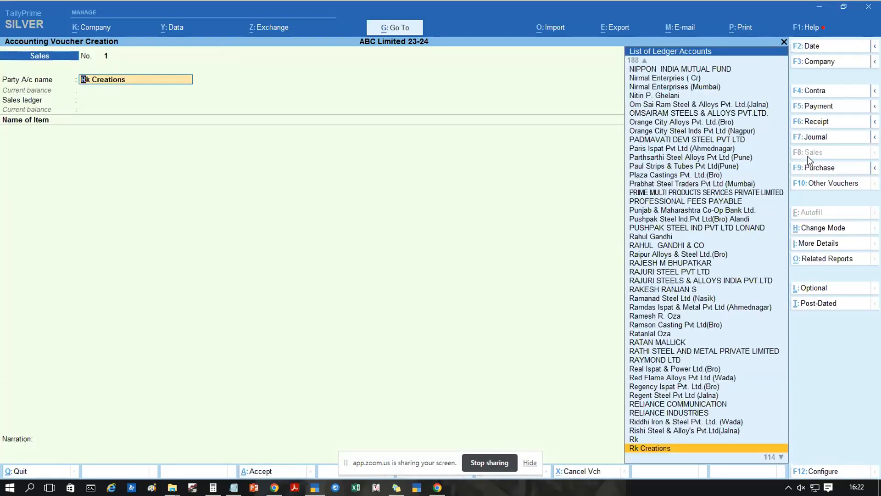
Examine the aliases of the Rk Creations ledger from within the voucher, leaving both the ledger and the voucher without saving
{"action": "key", "text": "ctrl+Return"}
{"action": "key", "text": "Return"}
{"action": "key", "text": "Return"}
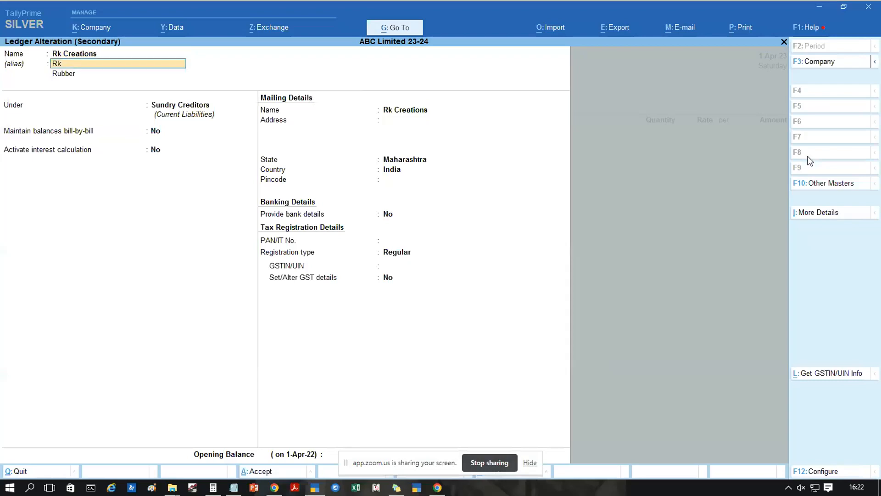
{"action": "key", "text": "Escape"}
{"action": "key", "text": "Escape"}
{"action": "key", "text": "y"}
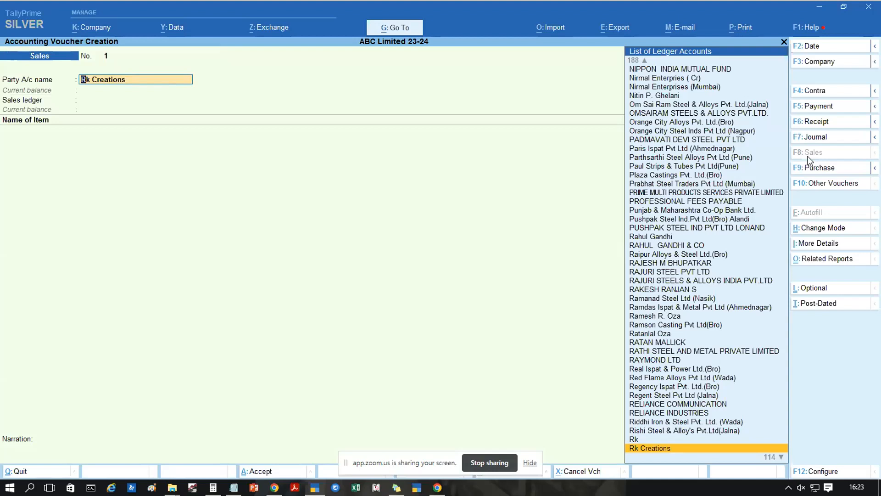
{"action": "key", "text": "Escape"}
{"action": "key", "text": "Return"}
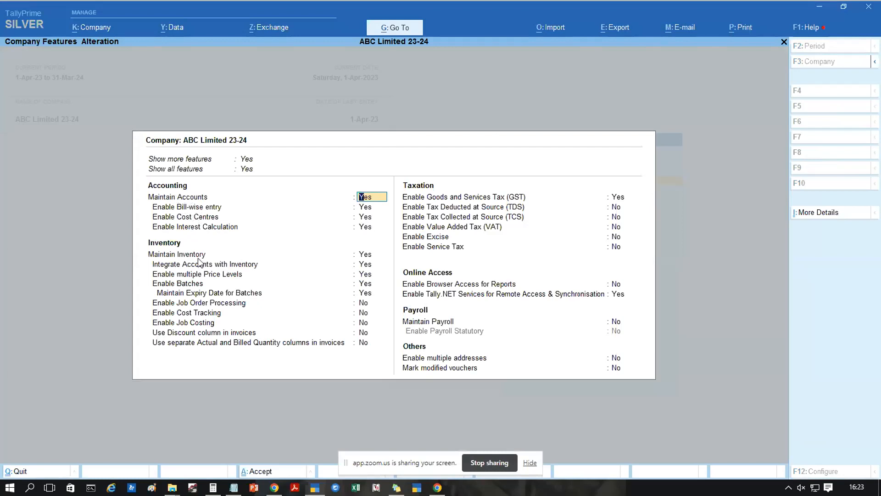
Set Maintain Inventory to No in the company features of ABC Limited 23-24 and save
{"action": "left_click", "coordinate": [369, 255]}
{"action": "type", "text": "n"}
{"action": "key", "text": "Return"}
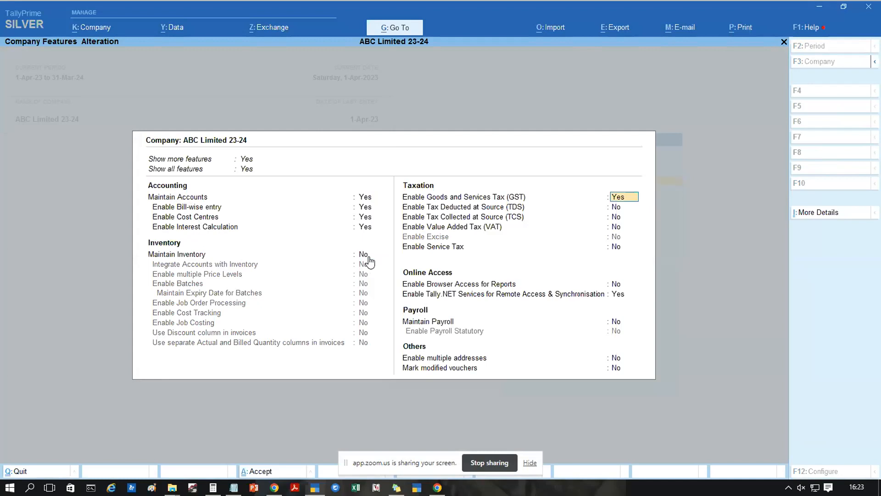
{"action": "key", "text": "ctrl+a"}
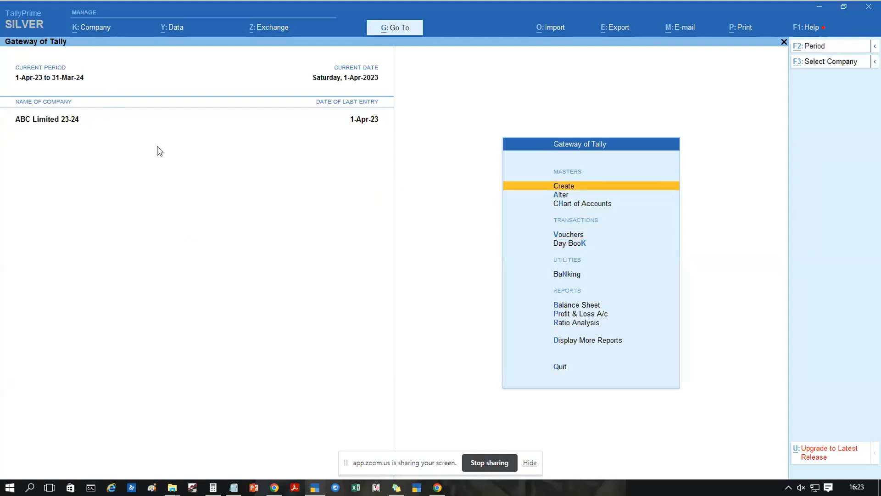
Start creating a new company named Ansh Limited
{"action": "key", "text": "alt+k"}
{"action": "key", "text": "Return"}
{"action": "type", "text": "Anc"}
{"action": "key", "text": "BackSpace"}
{"action": "key", "text": "BackSpace"}
{"action": "key", "text": "BackSpace"}
{"action": "type", "text": "Ansh "}
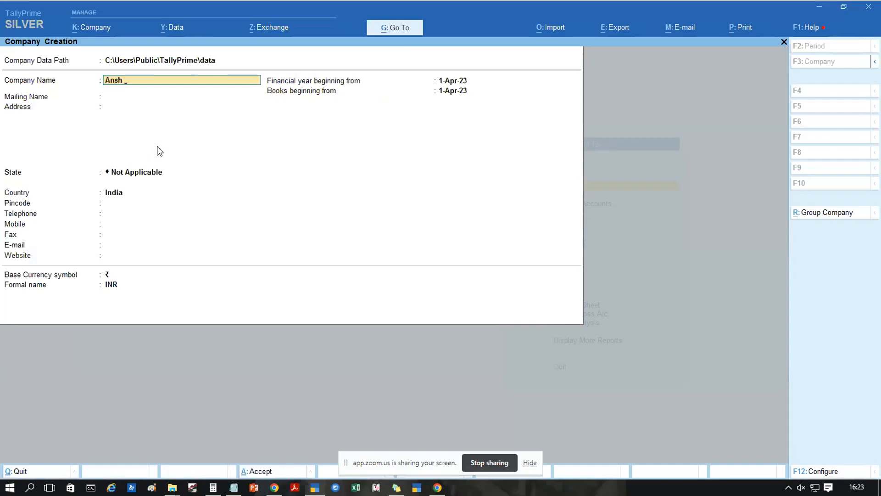
{"action": "type", "text": "Limited"}
Keep the default mailing name, set the company's state to Maharashtra, and save the new company
{"action": "key", "text": "Return"}
{"action": "key", "text": "Return"}
{"action": "key", "text": "Return"}
{"action": "type", "text": "Mah"}
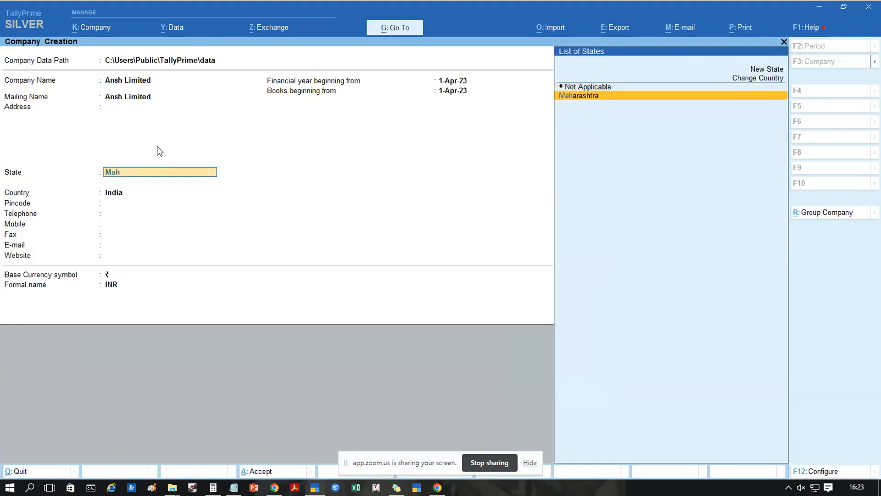
{"action": "key", "text": "Return"}
{"action": "key", "text": "Return"}
{"action": "key", "text": "Return"}
{"action": "key", "text": "ctrl+a"}
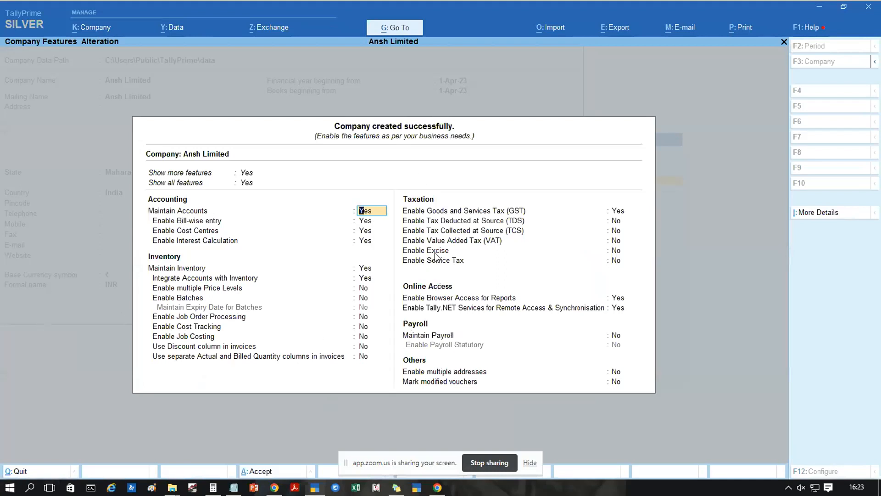
Quit the new company's features without changes and return to the Gateway of Tally
{"action": "key", "text": "Escape"}
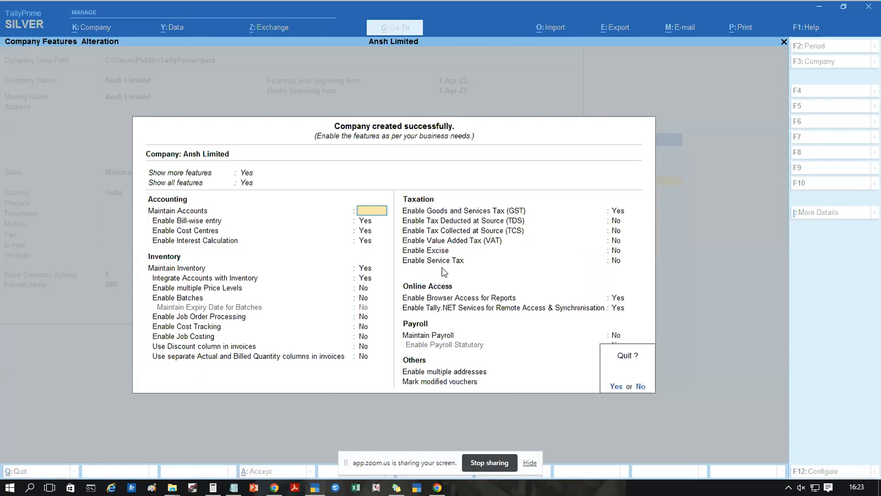
{"action": "key", "text": "y"}
{"action": "key", "text": "alt+k"}
{"action": "key", "text": "Escape"}
{"action": "key", "text": "Escape"}
{"action": "key", "text": "Escape"}
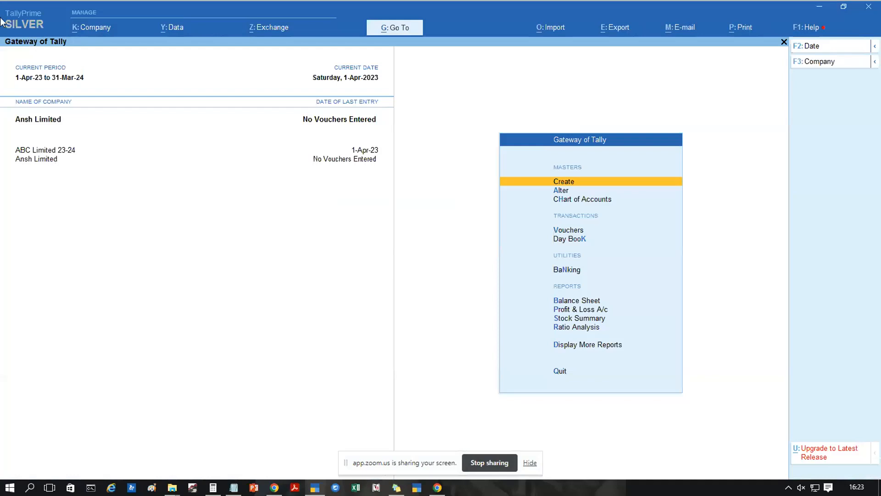
In the features of ABC Limited 23-24, set Maintain Inventory, Integrate Accounts with Inventory and Enable multiple Price Levels to Yes, and save
{"action": "left_click", "coordinate": [84, 149]}
{"action": "key", "text": "F11"}
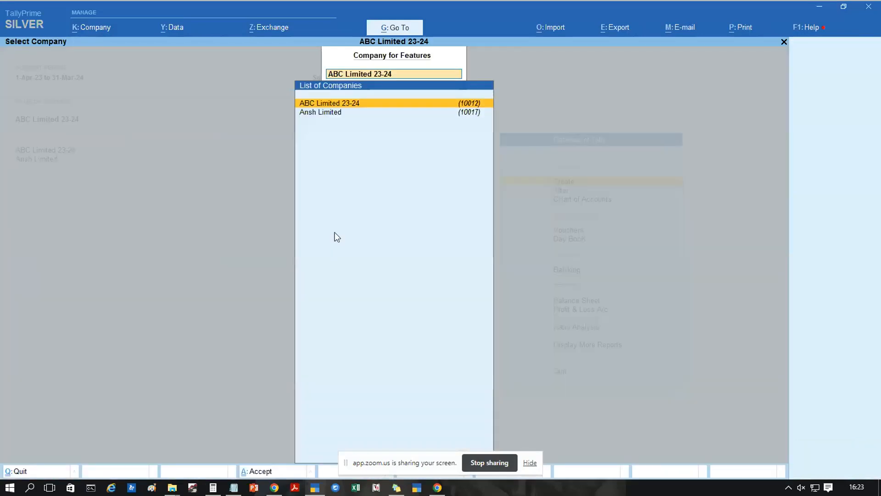
{"action": "key", "text": "Return"}
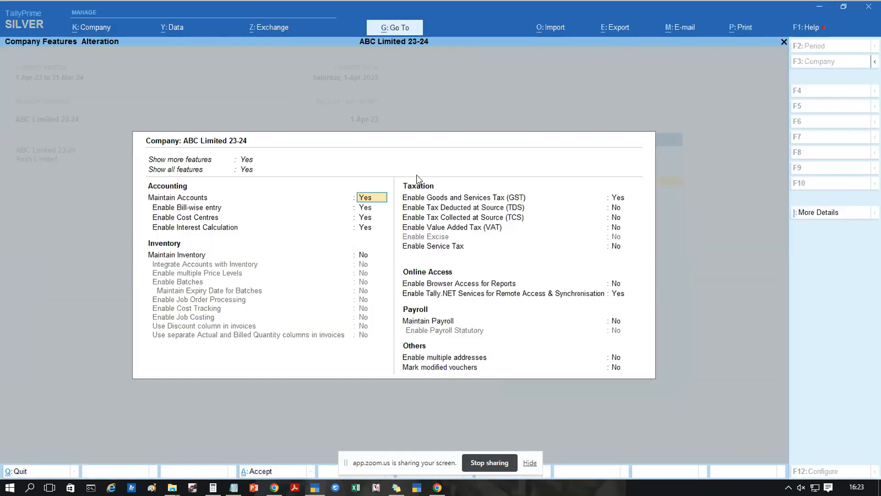
{"action": "left_click", "coordinate": [363, 256]}
{"action": "type", "text": "y"}
{"action": "key", "text": "Return"}
{"action": "type", "text": "y"}
{"action": "key", "text": "Return"}
{"action": "type", "text": "y"}
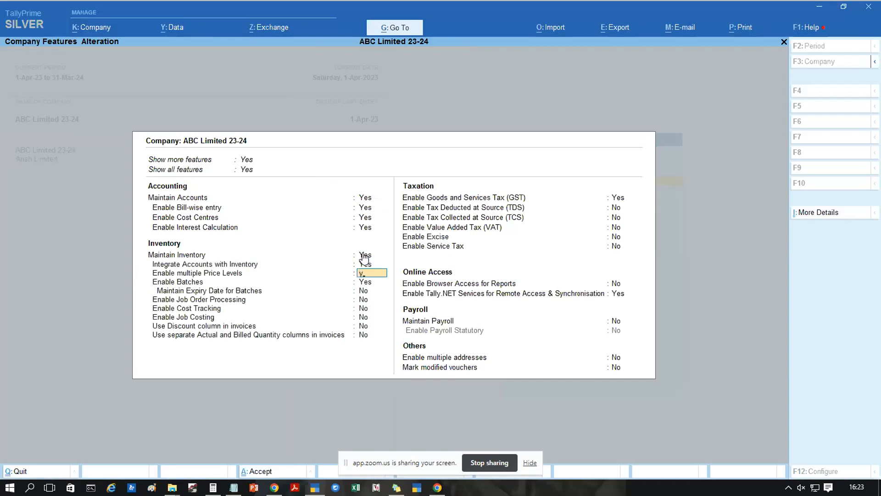
{"action": "key", "text": "Return"}
{"action": "key", "text": "Return"}
{"action": "key", "text": "ctrl"}
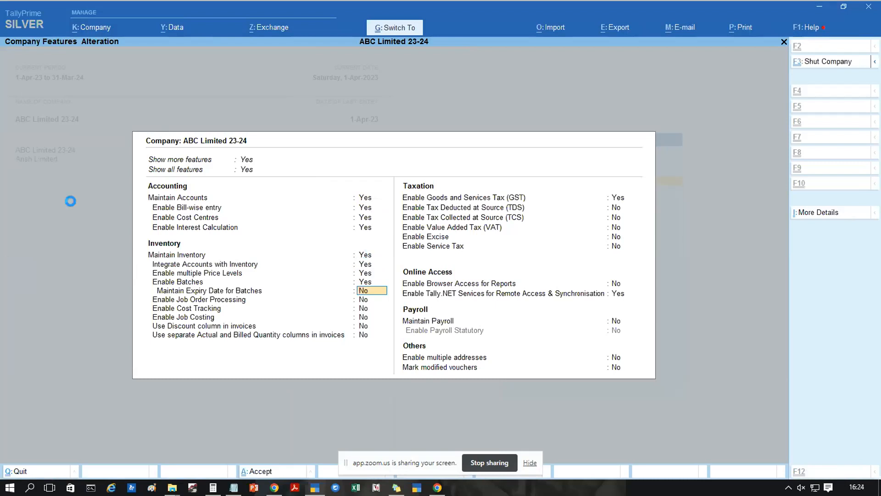
{"action": "key", "text": "ctrl+a"}
Examine the company features of Ansh Limited and leave without changes, returning to the Gateway of Tally
{"action": "key", "text": "Down"}
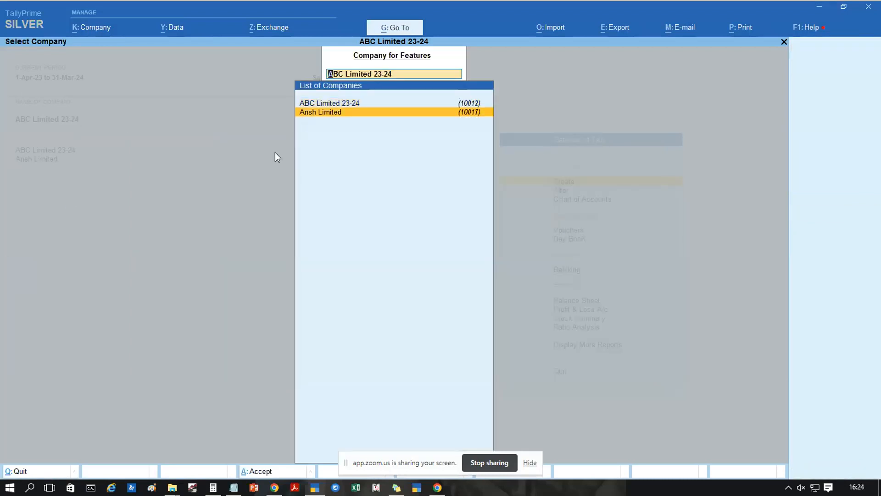
{"action": "key", "text": "Return"}
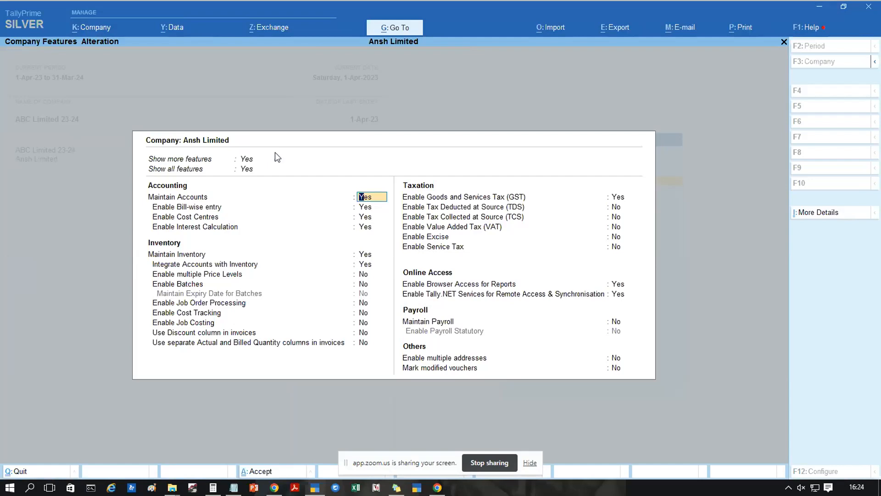
{"action": "key", "text": "Escape"}
{"action": "key", "text": "Escape"}
{"action": "key", "text": "Escape"}
{"action": "key", "text": "Escape"}
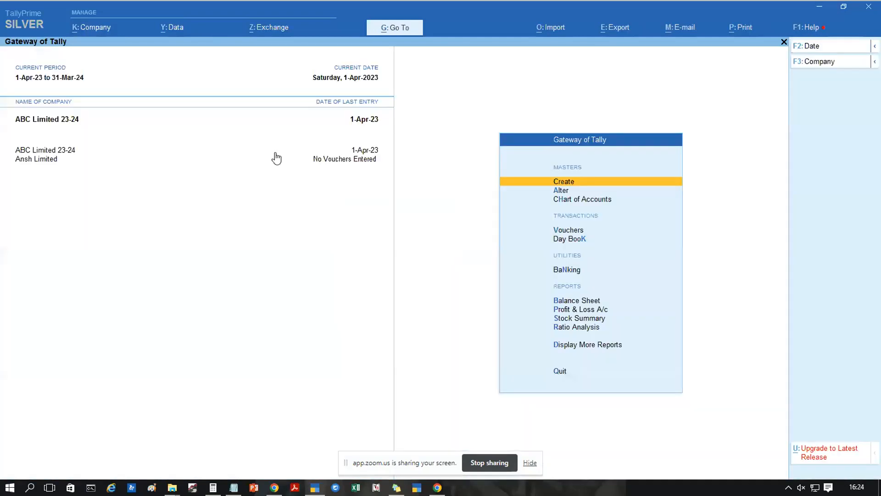
Create a new company named ABCC with the default mailing name and state Maharashtra, and save it
{"action": "key", "text": "alt+k"}
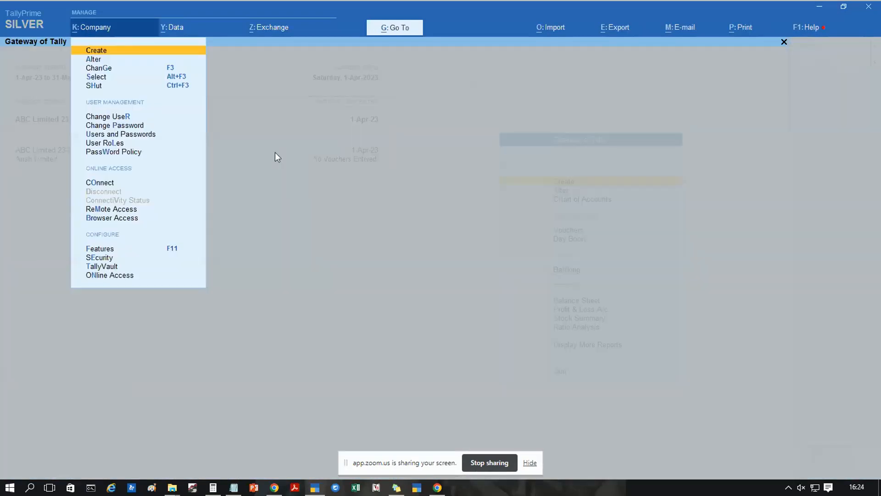
{"action": "key", "text": "Return"}
{"action": "type", "text": "ABCC"}
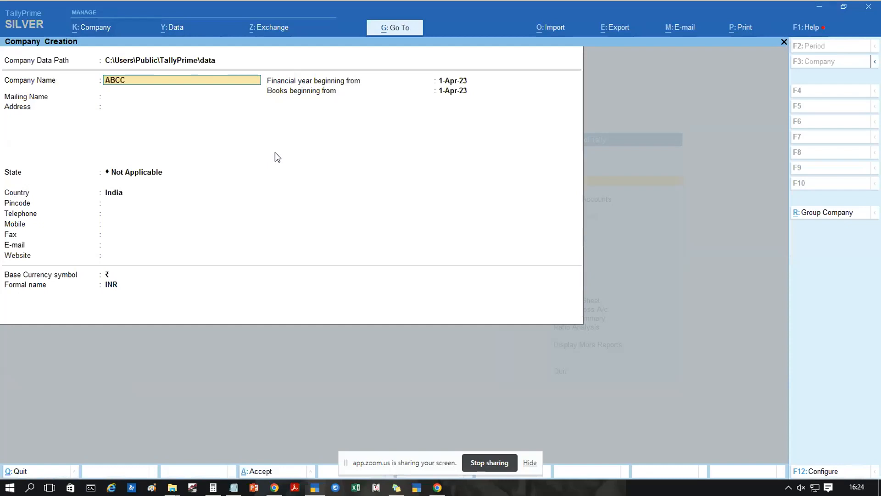
{"action": "key", "text": "Return"}
{"action": "key", "text": "Return"}
{"action": "key", "text": "Return"}
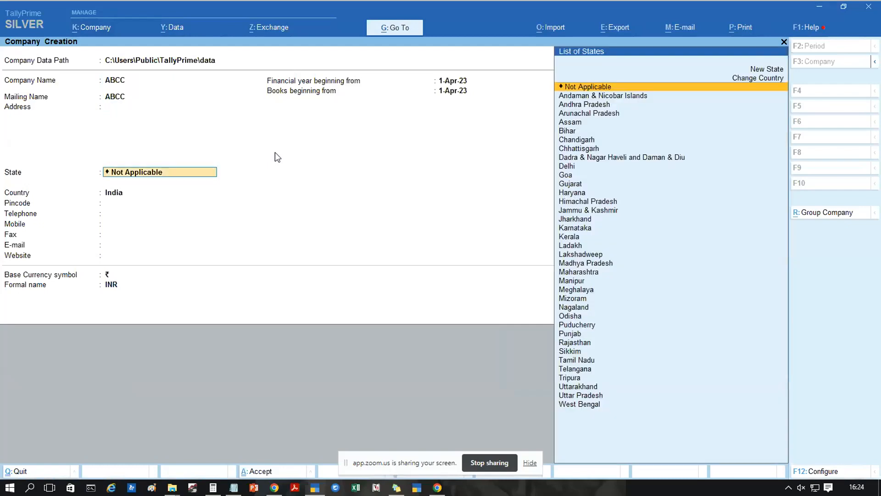
{"action": "type", "text": "mah"}
{"action": "key", "text": "Return"}
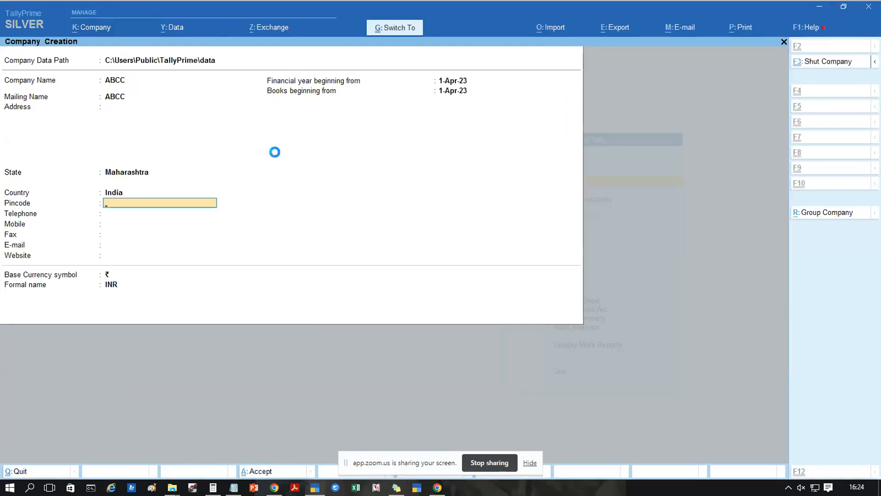
{"action": "key", "text": "ctrl+a"}
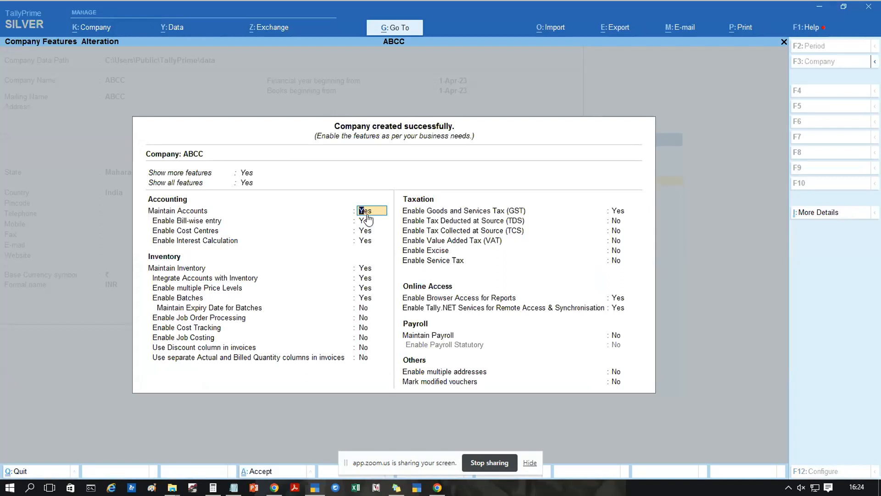
Keep Enable multiple Price Levels at Yes for ABCC, accept its features, and return to the Gateway of Tally
{"action": "left_click", "coordinate": [364, 290]}
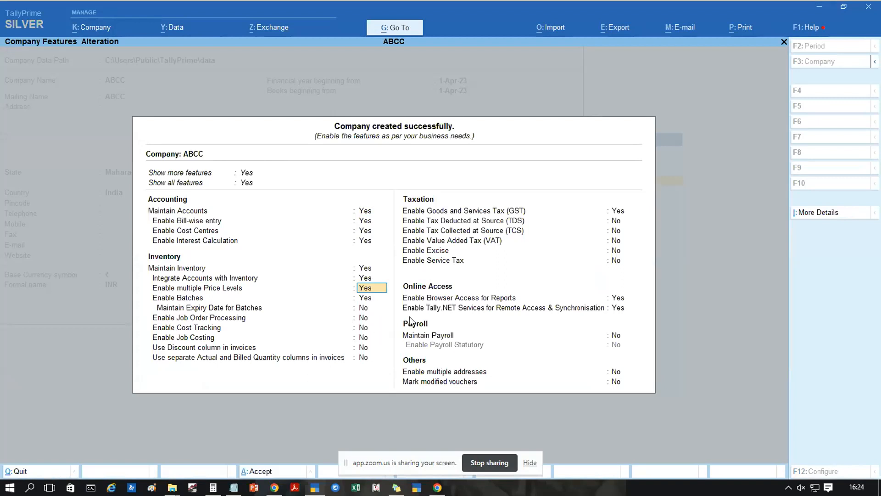
{"action": "key", "text": "ctrl+a"}
{"action": "key", "text": "Escape"}
{"action": "key", "text": "Escape"}
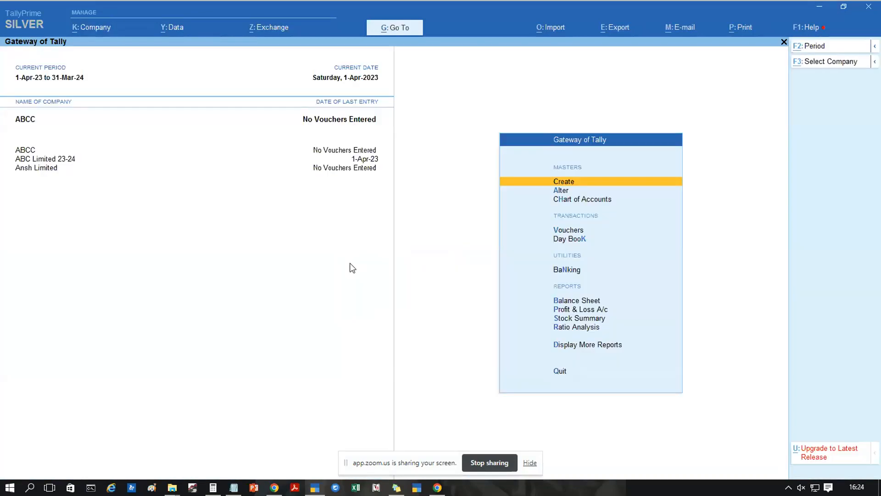
Shut the companies ABCC and Ansh Limited, leaving ABC Limited 23-24 loaded
{"action": "key", "text": "alt+F3"}
{"action": "key", "text": "y"}
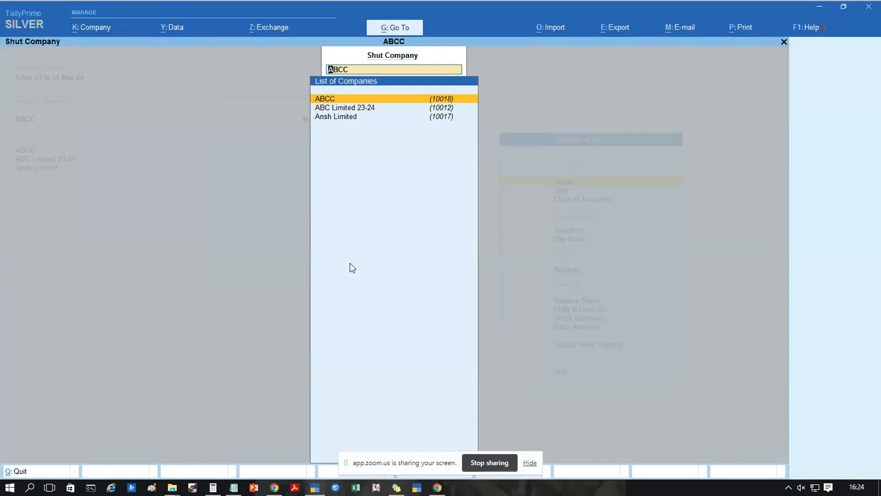
{"action": "key", "text": "Return"}
{"action": "key", "text": "y"}
{"action": "key", "text": "Down"}
{"action": "key", "text": "Return"}
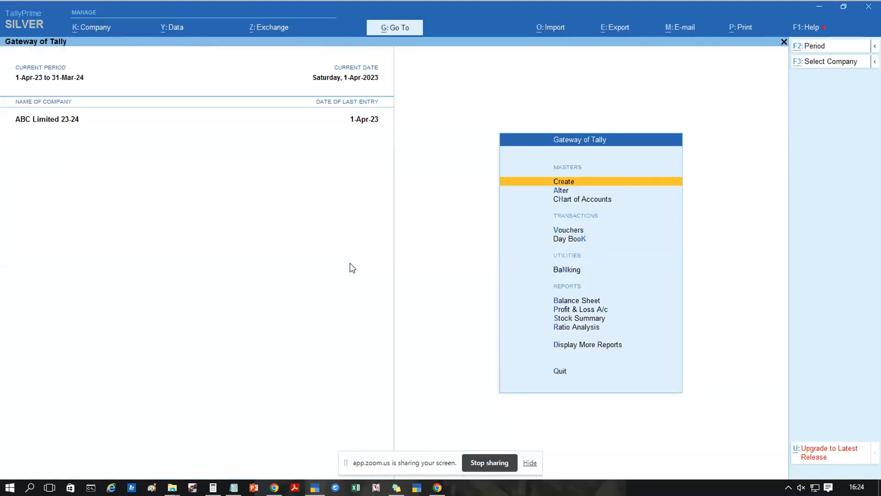
Search the list of companies available to load for "roh" and clear the search
{"action": "key", "text": "alt+F3"}
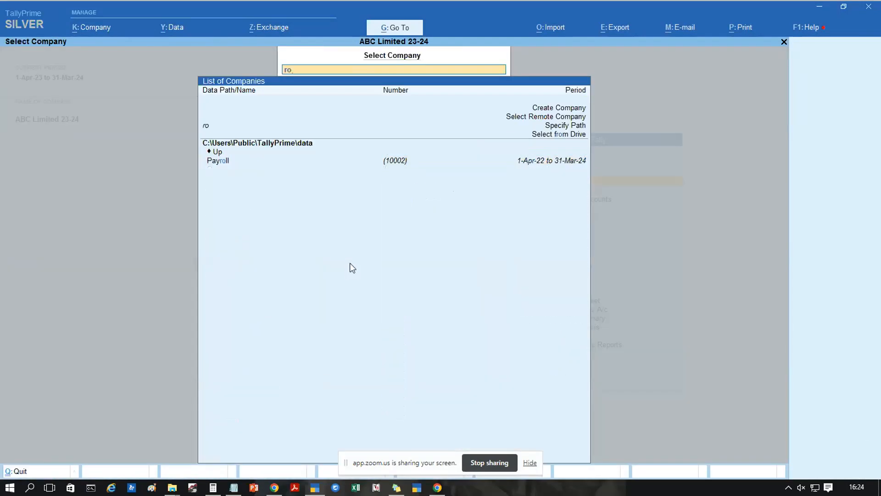
{"action": "type", "text": "roh"}
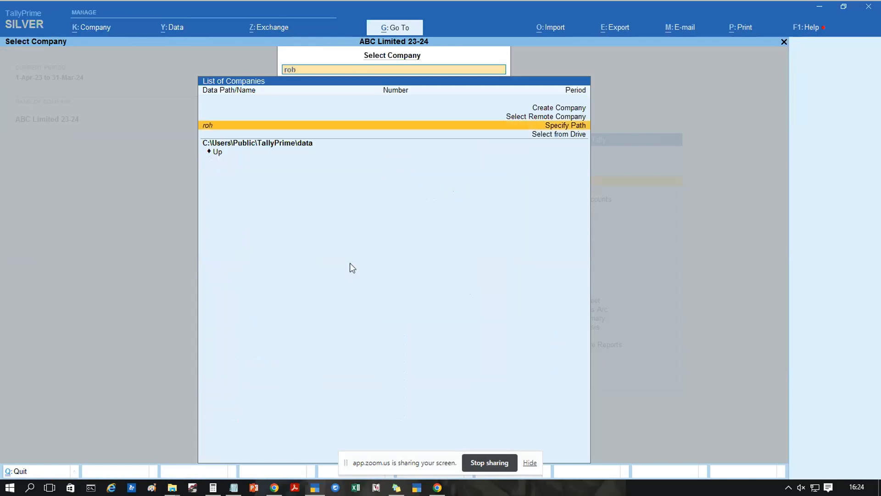
{"action": "key", "text": "Escape"}
{"action": "type", "text": "roha"}
{"action": "key", "text": "Escape"}
{"action": "type", "text": "roh"}
{"action": "key", "text": "Escape"}
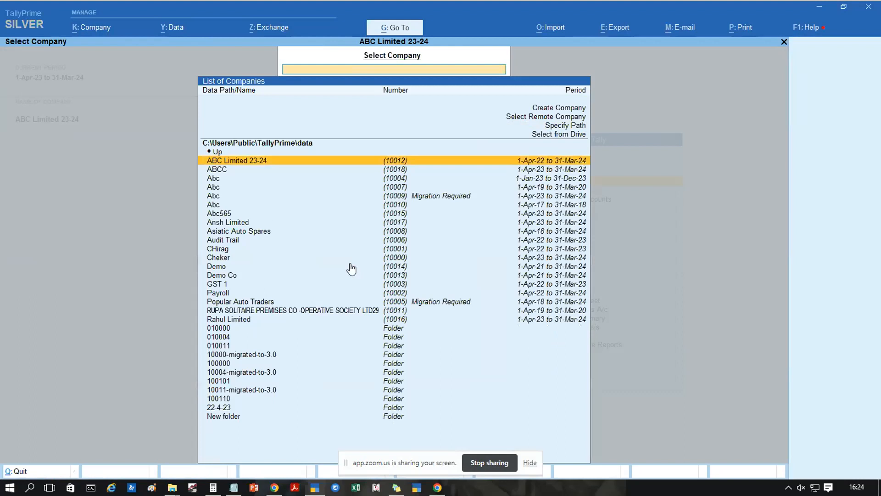
Load Rahul Limited from the full list of companies
{"action": "key", "text": "Down"}
{"action": "key", "text": "Down"}
{"action": "key", "text": "Down"}
{"action": "key", "text": "Down"}
{"action": "key", "text": "Down"}
{"action": "key", "text": "Down"}
{"action": "key", "text": "Down"}
{"action": "key", "text": "Down"}
{"action": "key", "text": "Down"}
{"action": "key", "text": "Up"}
{"action": "key", "text": "Up"}
{"action": "key", "text": "Up"}
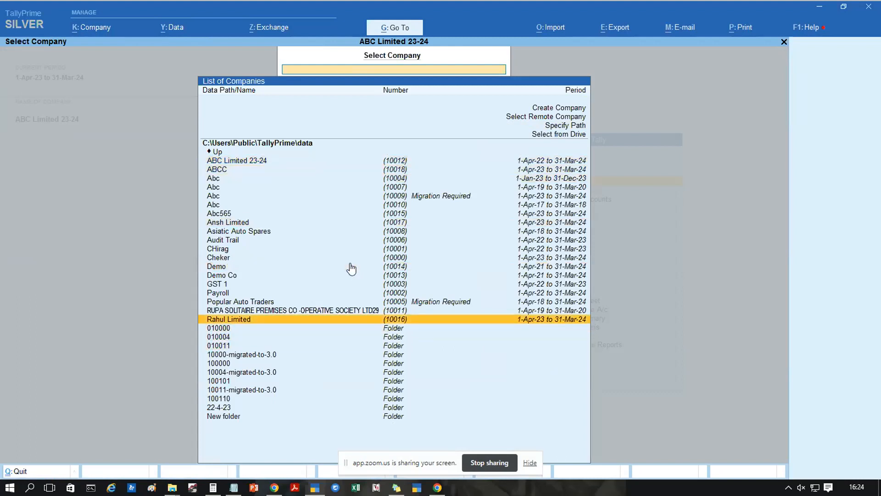
{"action": "key", "text": "Return"}
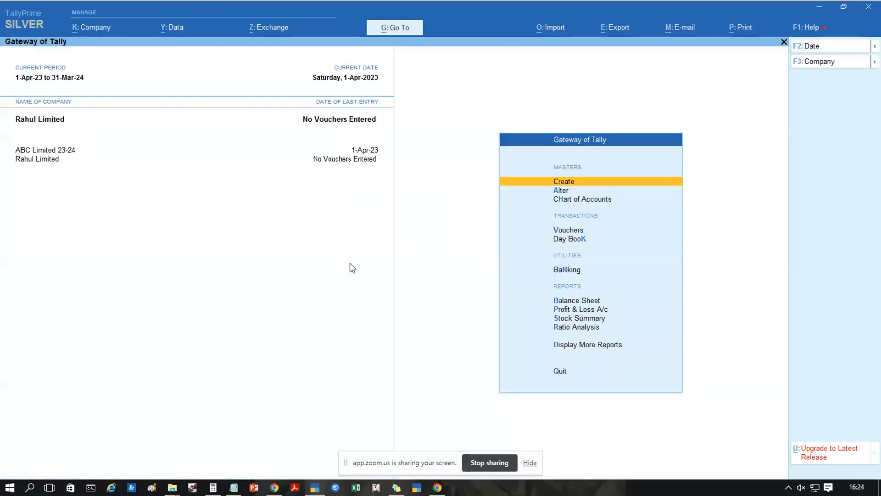
Switch to ABC Limited 23-24 and open its April sales voucher 123 for alteration through the Statistics report
{"action": "left_click", "coordinate": [62, 150]}
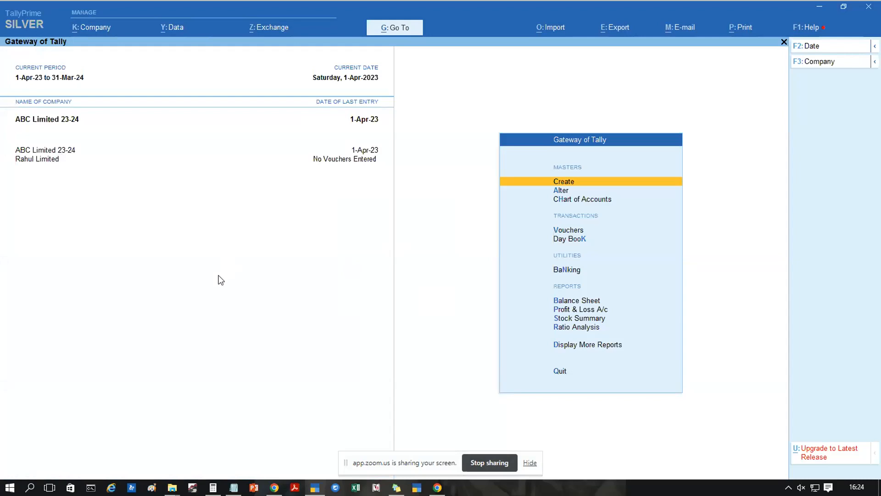
{"action": "key", "text": "d"}
{"action": "key", "text": "s"}
{"action": "key", "text": "s"}
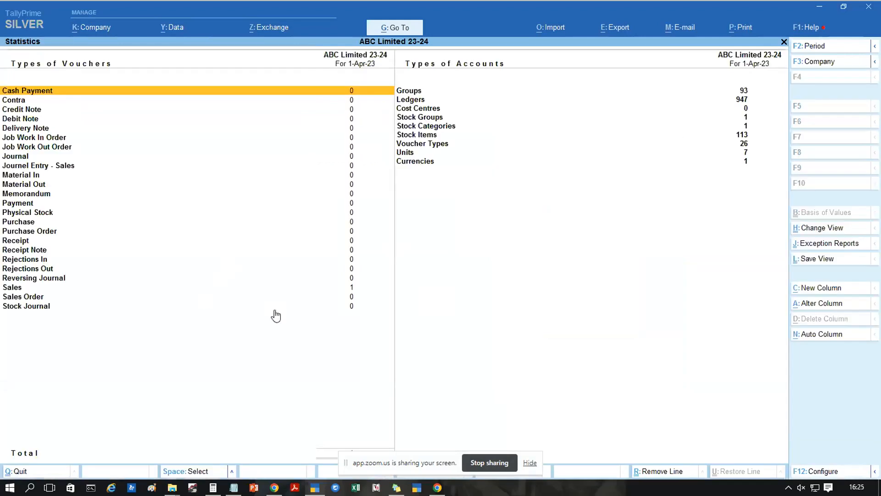
{"action": "key", "text": "Up"}
{"action": "key", "text": "Up"}
{"action": "key", "text": "Up"}
{"action": "key", "text": "Return"}
{"action": "key", "text": "Return"}
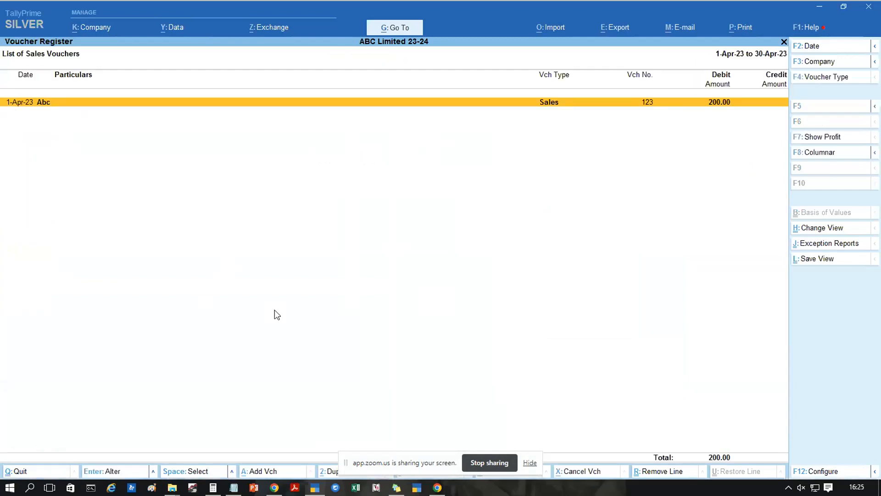
{"action": "key", "text": "Return"}
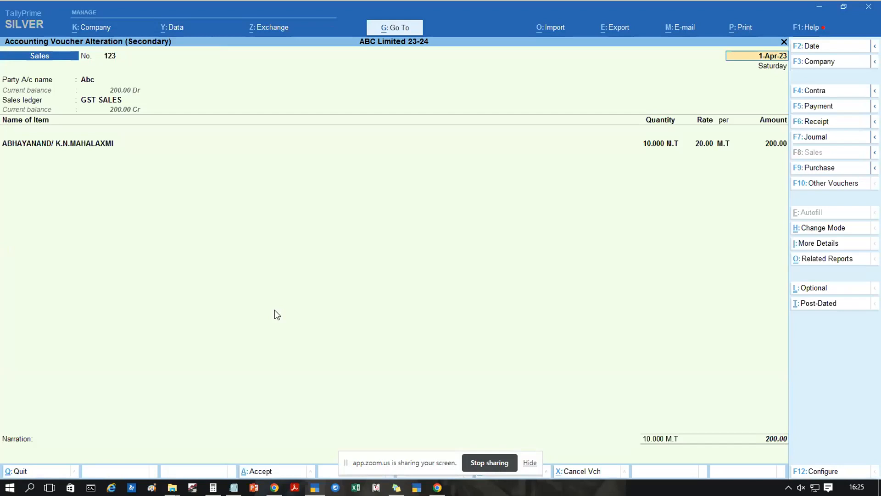
Change the open sales voucher's company to Rahul Limited, save the voucher there, and return to the Gateway of Tally
{"action": "left_click", "coordinate": [823, 65]}
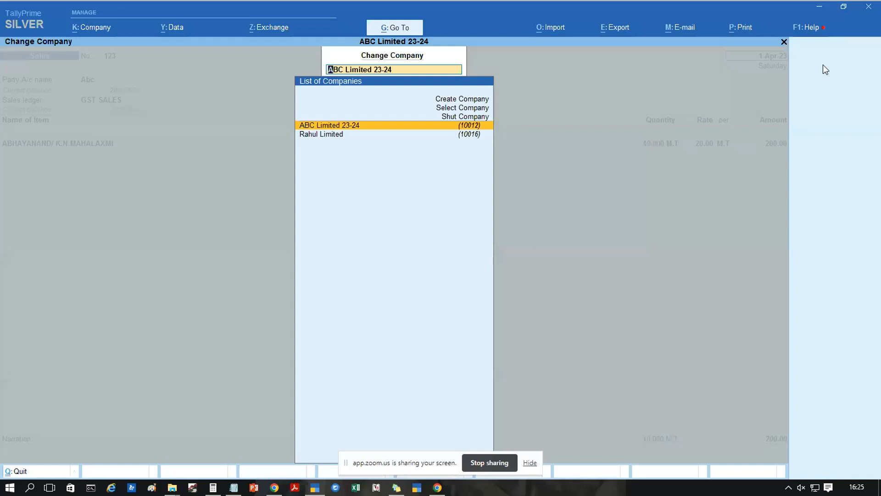
{"action": "key", "text": "Down"}
{"action": "key", "text": "Return"}
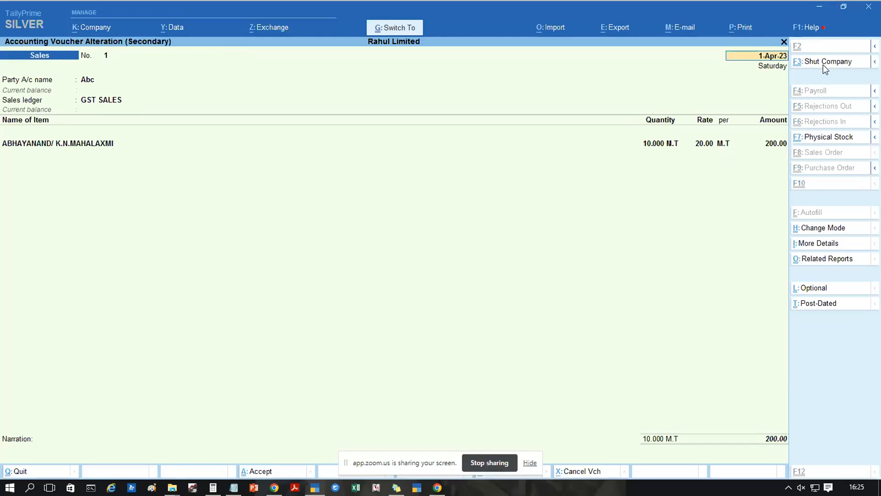
{"action": "key", "text": "Escape"}
{"action": "key", "text": "Escape"}
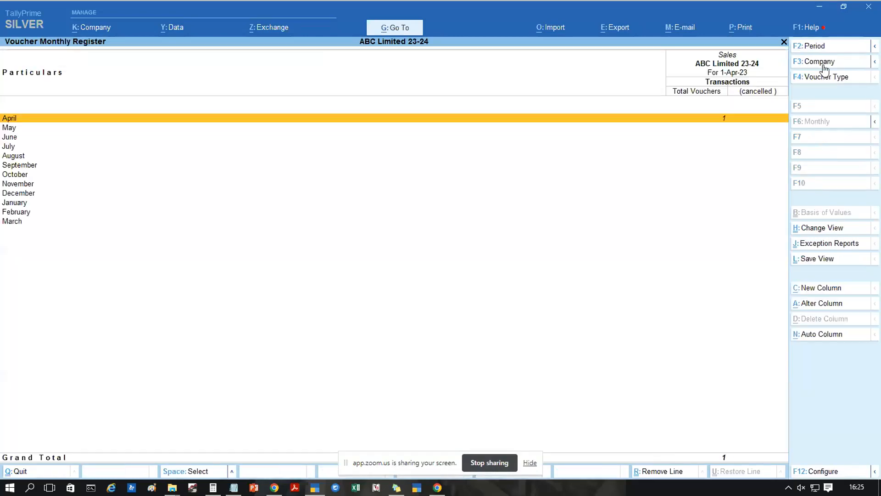
{"action": "key", "text": "Escape"}
{"action": "key", "text": "Escape"}
{"action": "key", "text": "Escape"}
{"action": "key", "text": "Escape"}
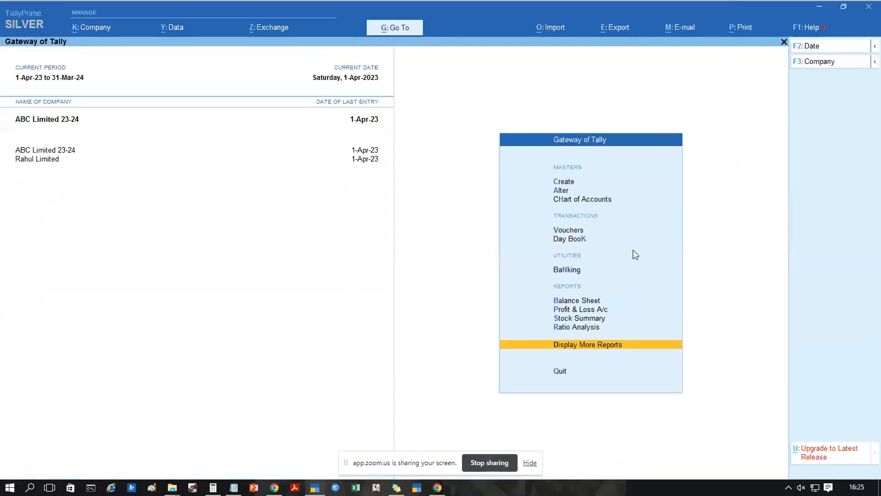
Switch to Rahul Limited, examine its April sales voucher through the Statistics report, and go back to the monthly register
{"action": "key", "text": "n"}
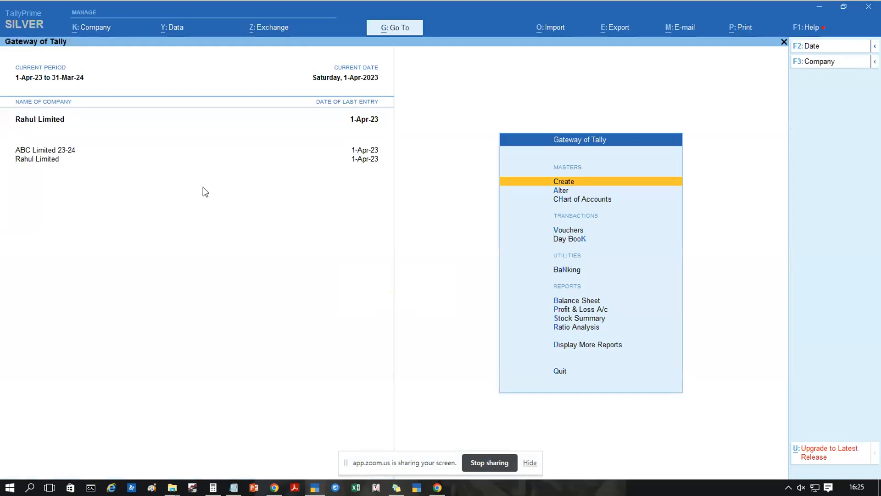
{"action": "key", "text": "d"}
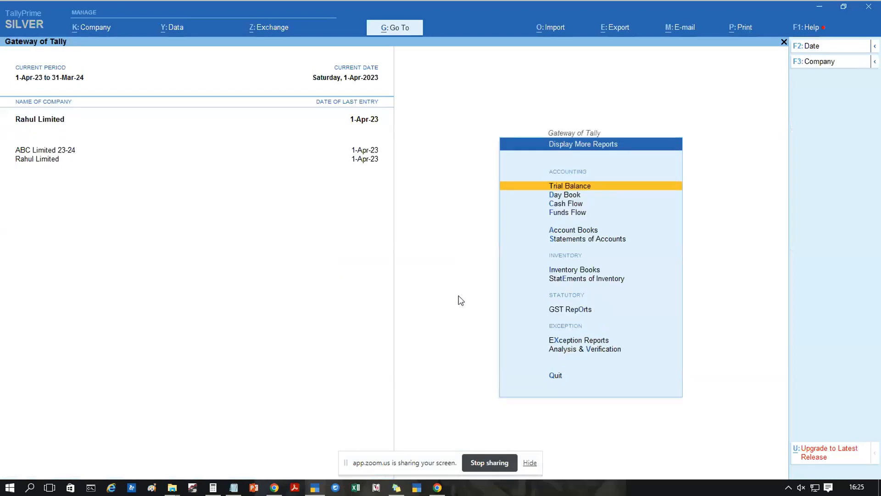
{"action": "key", "text": "s"}
{"action": "key", "text": "s"}
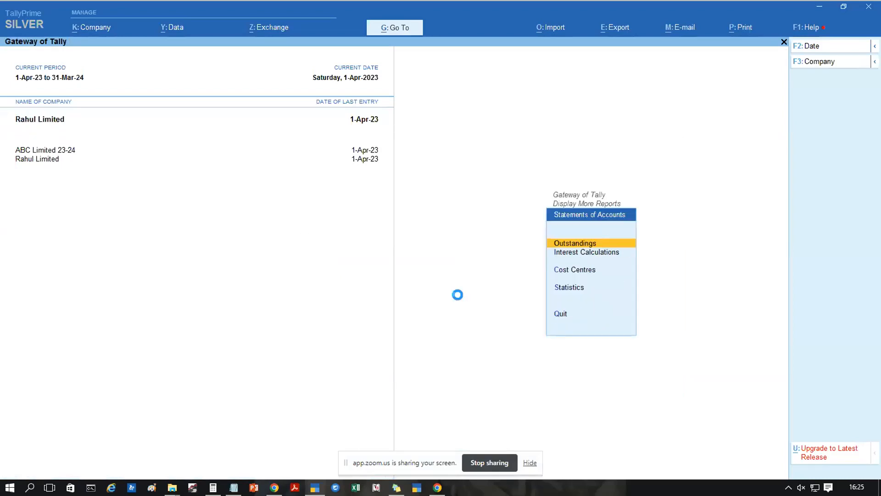
{"action": "key", "text": "Up"}
{"action": "key", "text": "Up"}
{"action": "key", "text": "Up"}
{"action": "key", "text": "Return"}
{"action": "key", "text": "Return"}
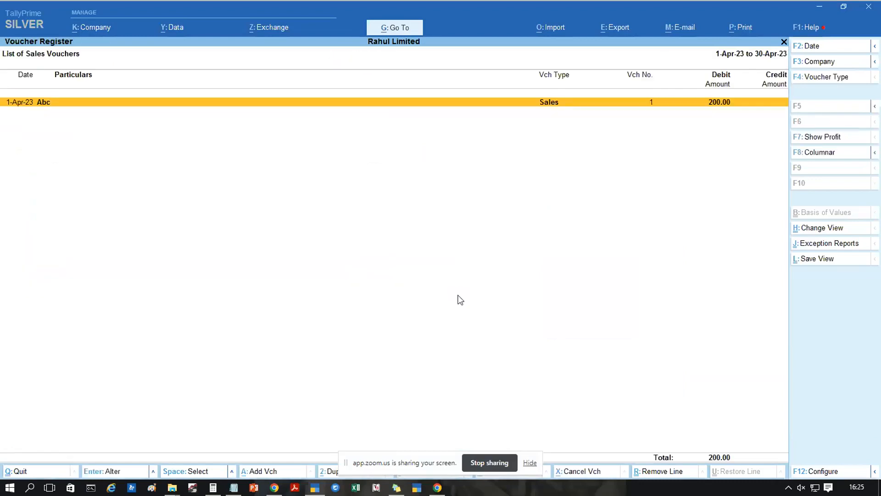
{"action": "key", "text": "Return"}
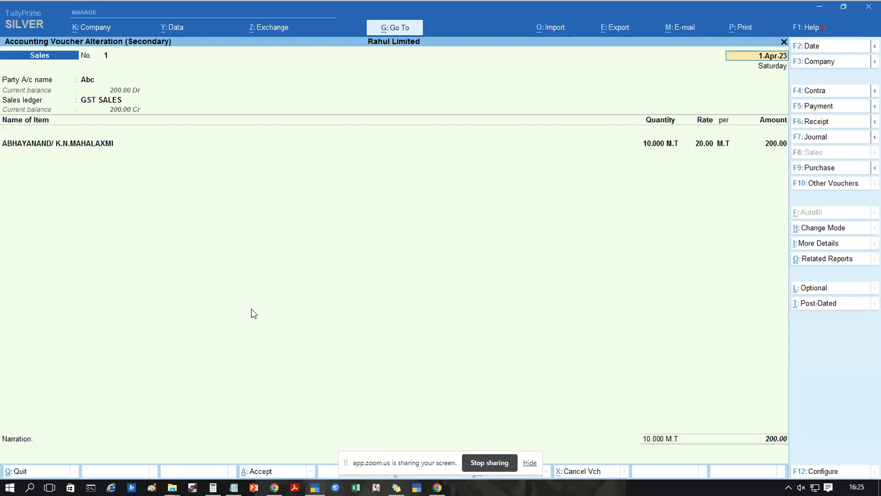
{"action": "key", "text": "Escape"}
{"action": "key", "text": "Escape"}
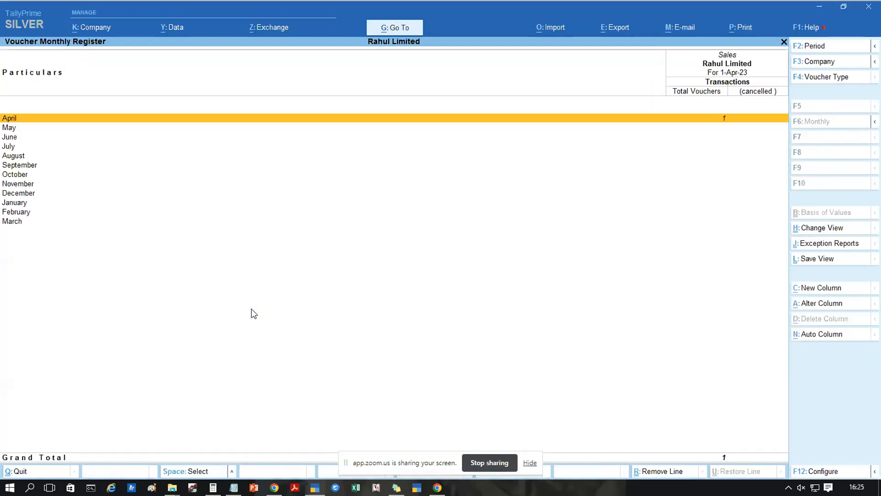
Return to the Gateway of Tally, switch to ABC Limited 23-24, and open its Statistics report
{"action": "key", "text": "Escape"}
{"action": "key", "text": "Escape"}
{"action": "key", "text": "Escape"}
{"action": "key", "text": "Escape"}
{"action": "key", "text": "Escape"}
{"action": "key", "text": "Escape"}
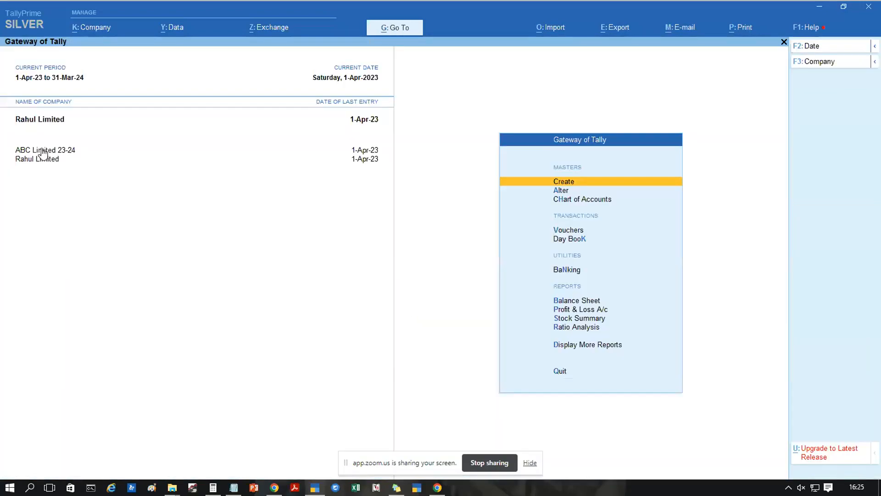
{"action": "left_click", "coordinate": [42, 152]}
{"action": "key", "text": "d"}
{"action": "key", "text": "s"}
{"action": "key", "text": "s"}
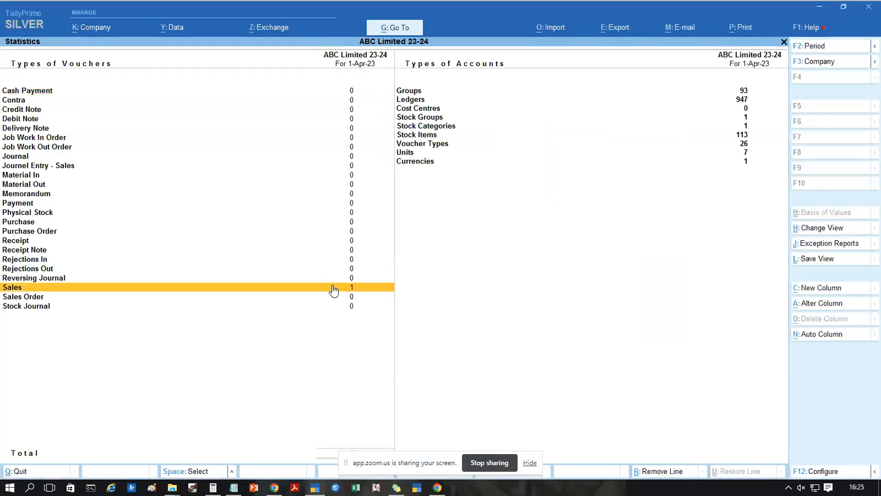
Start the Statistics report period at 1.4.2022 and open the April 2022 list of sales vouchers
{"action": "key", "text": "F2"}
{"action": "type", "text": "1.4.2022"}
{"action": "key", "text": "Return"}
{"action": "key", "text": "Return"}
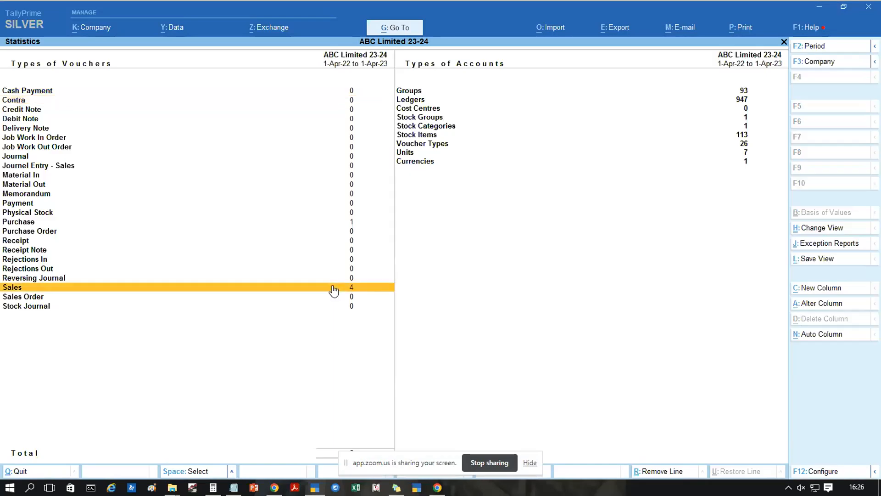
{"action": "key", "text": "Return"}
{"action": "key", "text": "Up"}
{"action": "key", "text": "Home"}
{"action": "key", "text": "Return"}
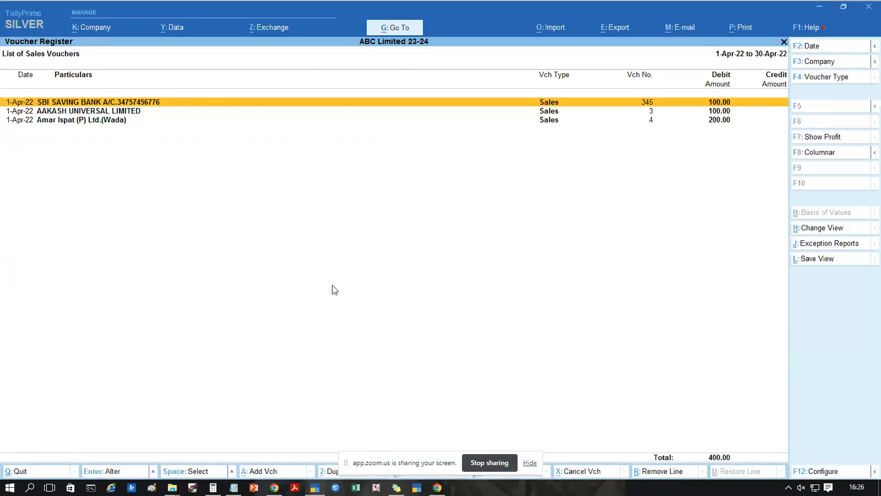
View the first April 2022 sales voucher without altering it, and go back to the Statistics report
{"action": "key", "text": "Return"}
{"action": "key", "text": "Escape"}
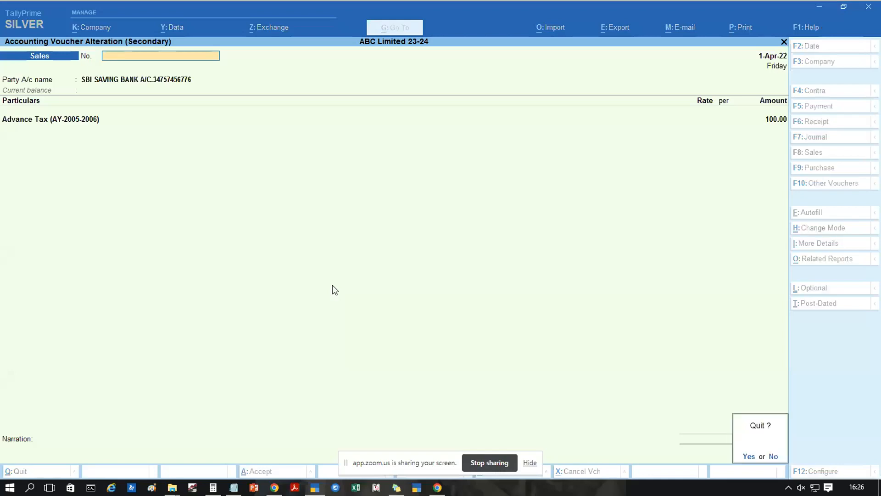
{"action": "key", "text": "Return"}
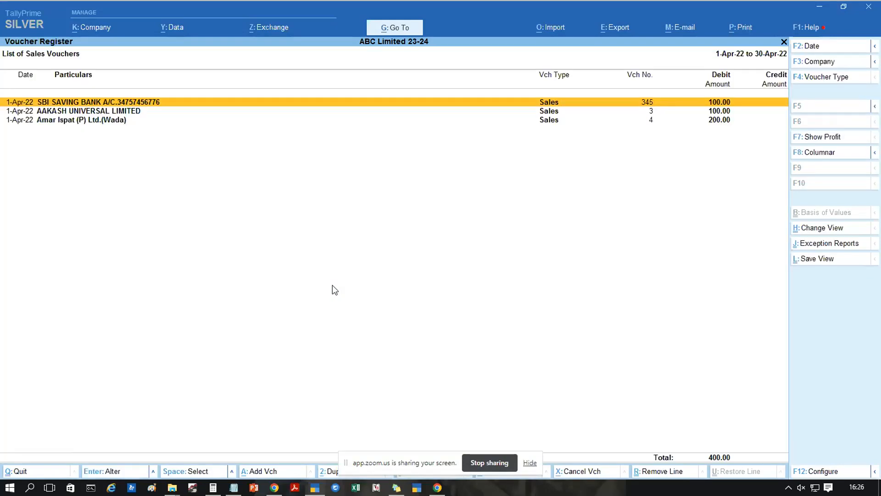
{"action": "key", "text": "Return"}
{"action": "key", "text": "Escape"}
{"action": "key", "text": "Down"}
{"action": "key", "text": "Escape"}
{"action": "key", "text": "Escape"}
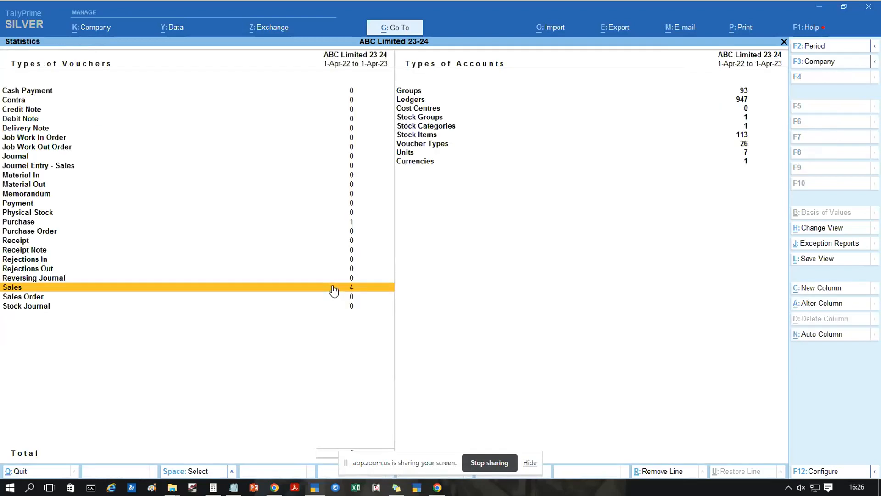
Alter the Sales voucher type from the Statistics report, setting its voucher numbering method to Automatic, and save it
{"action": "key", "text": "ctrl"}
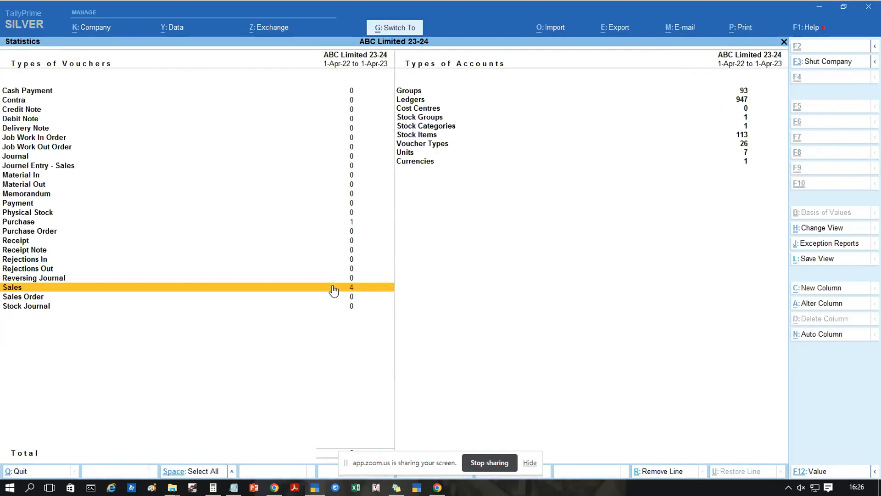
{"action": "key", "text": "ctrl+Return"}
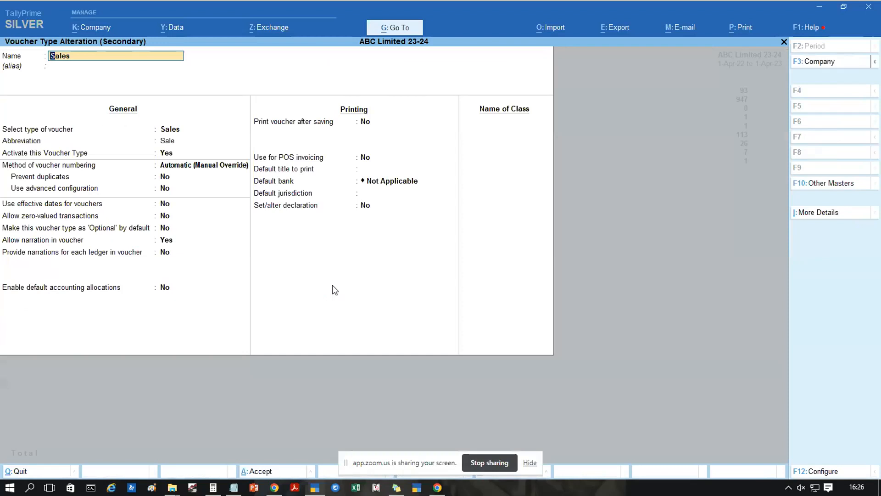
{"action": "key", "text": "Return"}
{"action": "key", "text": "Return"}
{"action": "key", "text": "Return"}
{"action": "key", "text": "Return"}
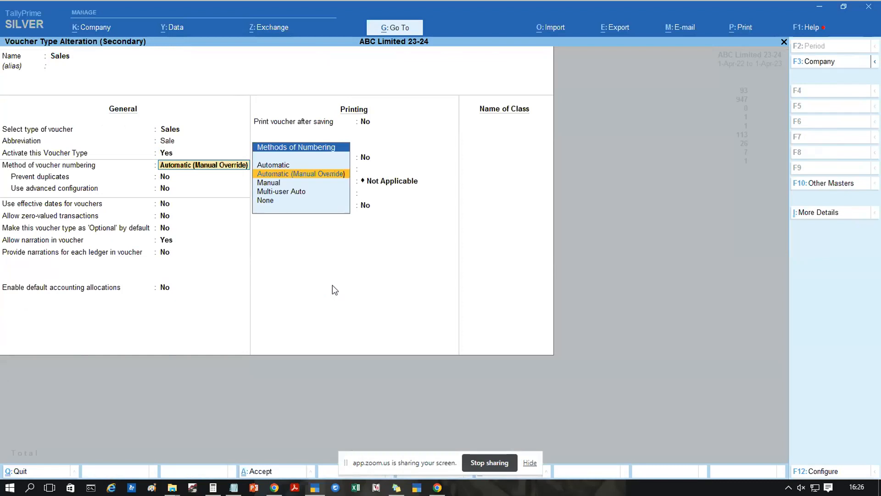
{"action": "key", "text": "Up"}
{"action": "key", "text": "Return"}
{"action": "key", "text": "y"}
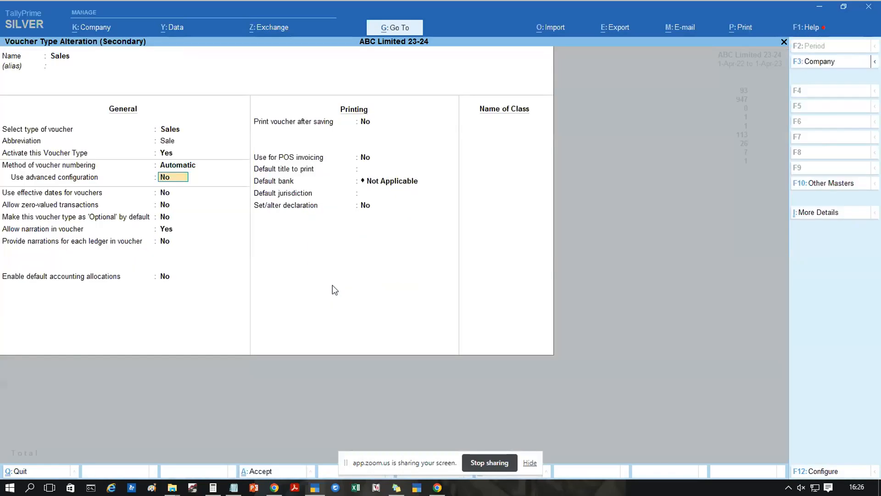
{"action": "key", "text": "ctrl+a"}
Reopen the April 2022 sales register and view the first voucher's numbering without altering it
{"action": "key", "text": "Return"}
{"action": "key", "text": "Up"}
{"action": "key", "text": "Up"}
{"action": "key", "text": "Up"}
{"action": "key", "text": "Up"}
{"action": "key", "text": "Up"}
{"action": "key", "text": "Up"}
{"action": "key", "text": "Up"}
{"action": "key", "text": "Up"}
{"action": "key", "text": "Up"}
{"action": "key", "text": "Up"}
{"action": "key", "text": "Up"}
{"action": "key", "text": "Up"}
{"action": "key", "text": "Return"}
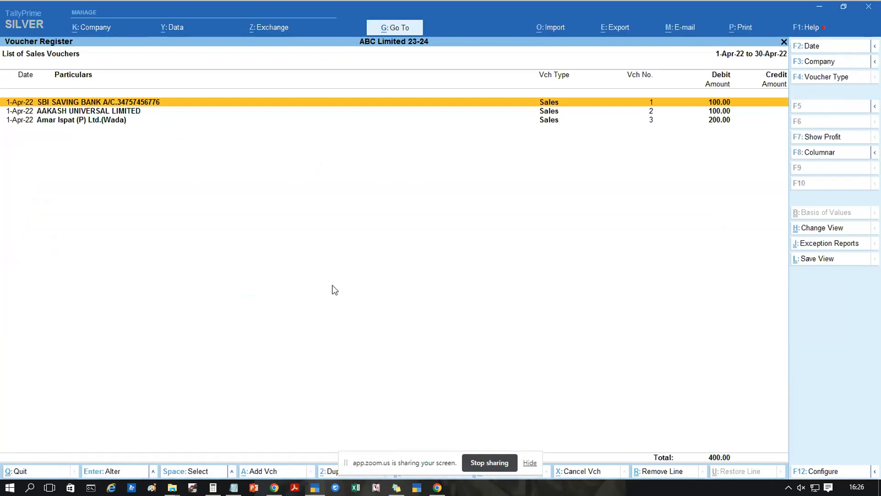
{"action": "key", "text": "Return"}
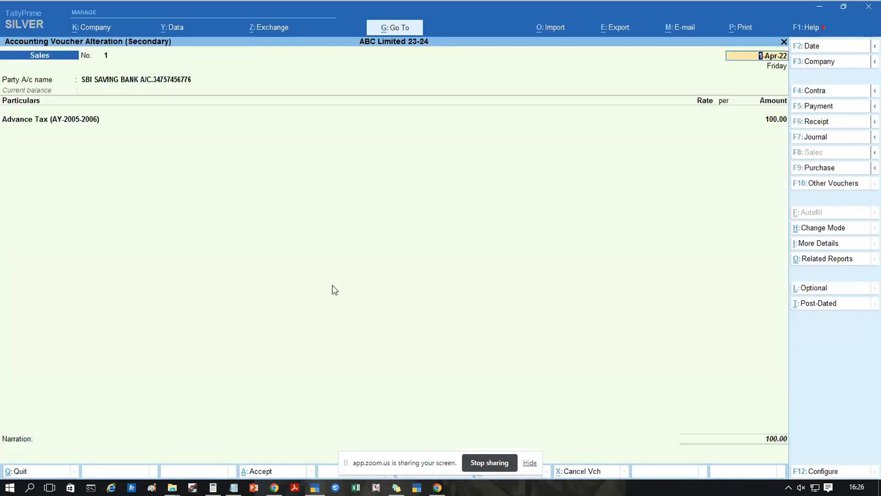
{"action": "key", "text": "Escape"}
{"action": "key", "text": "Return"}
Check the numbers of the listed sales vouchers, view the Amar Ispat voucher, and go back to the Statistics report
{"action": "key", "text": "Down"}
{"action": "key", "text": "Down"}
{"action": "key", "text": "Up"}
{"action": "key", "text": "Up"}
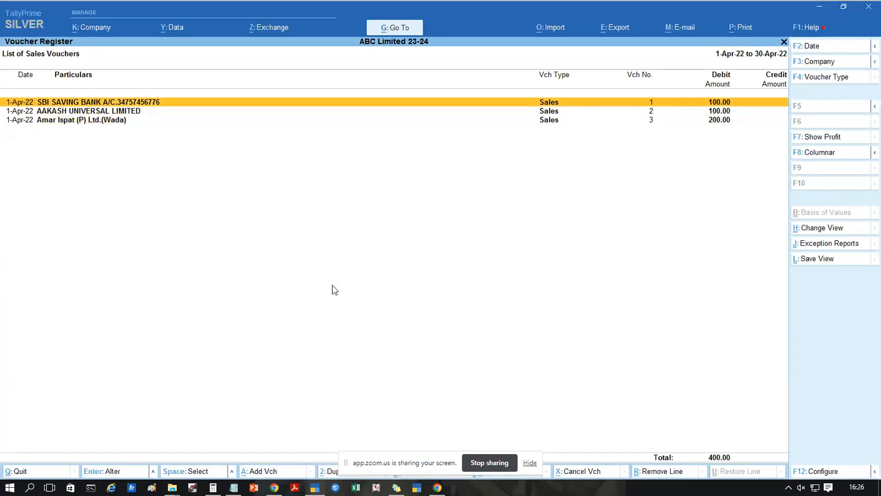
{"action": "key", "text": "Down"}
{"action": "key", "text": "Down"}
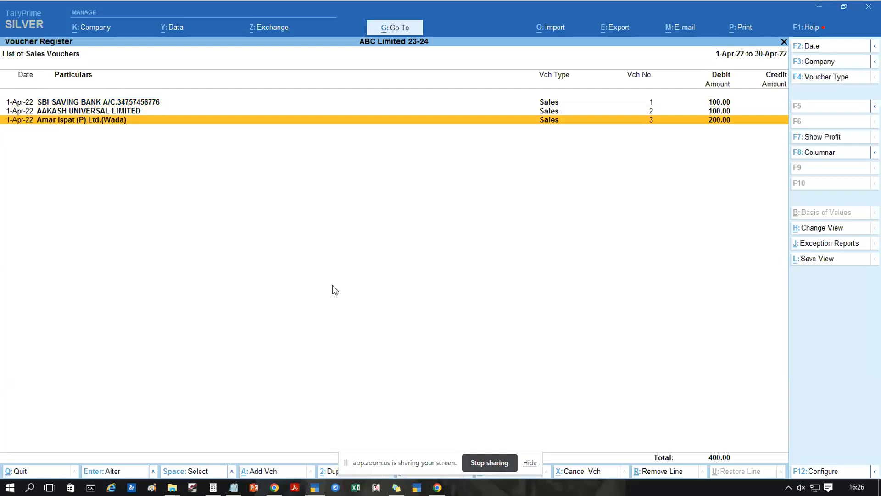
{"action": "key", "text": "Return"}
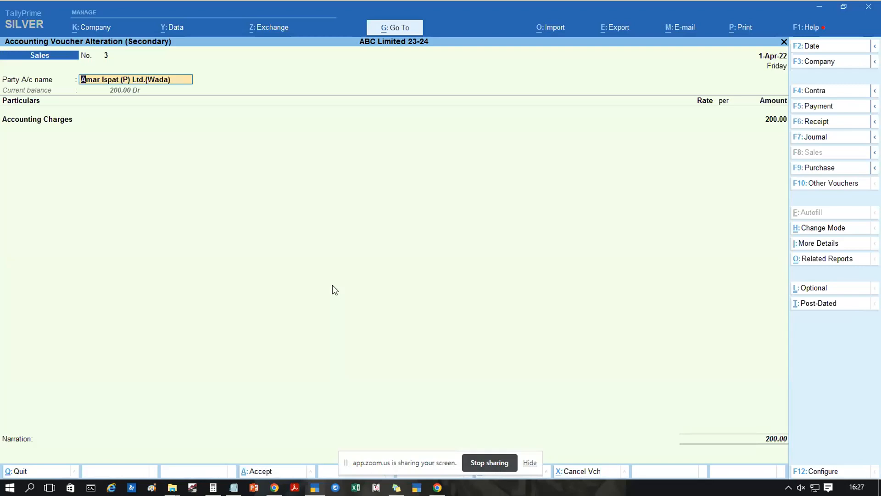
{"action": "key", "text": "Escape"}
{"action": "key", "text": "Escape"}
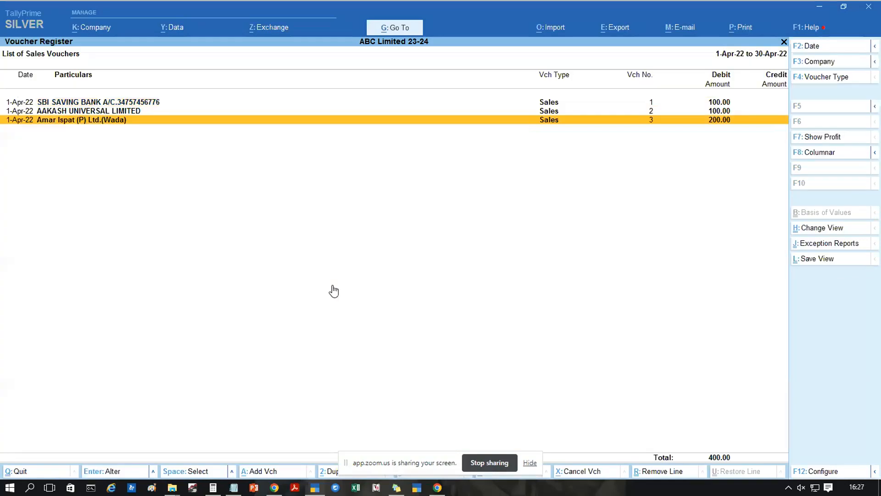
{"action": "key", "text": "Escape"}
{"action": "key", "text": "Escape"}
Set the Sales voucher type's numbering method to Automatic (Manual Override) and enable its advanced configuration
{"action": "key", "text": "ctrl+Return"}
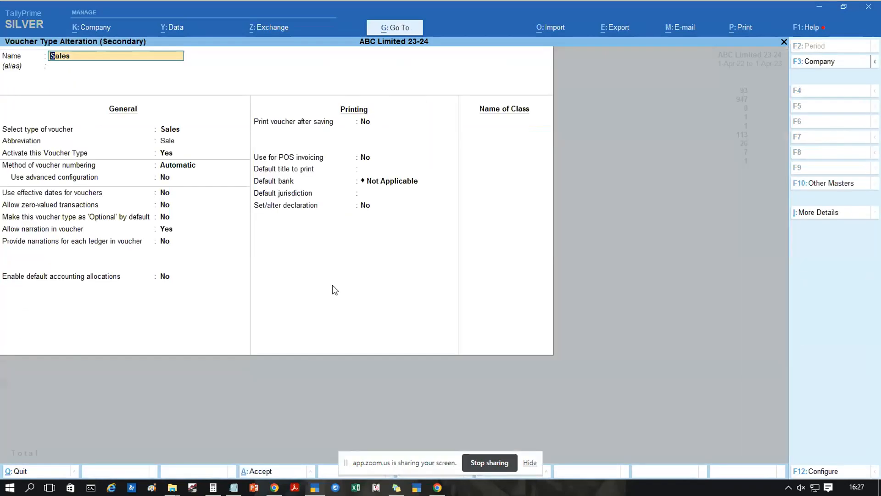
{"action": "key", "text": "Return"}
{"action": "key", "text": "Return"}
{"action": "key", "text": "Return"}
{"action": "key", "text": "Return"}
{"action": "key", "text": "Down"}
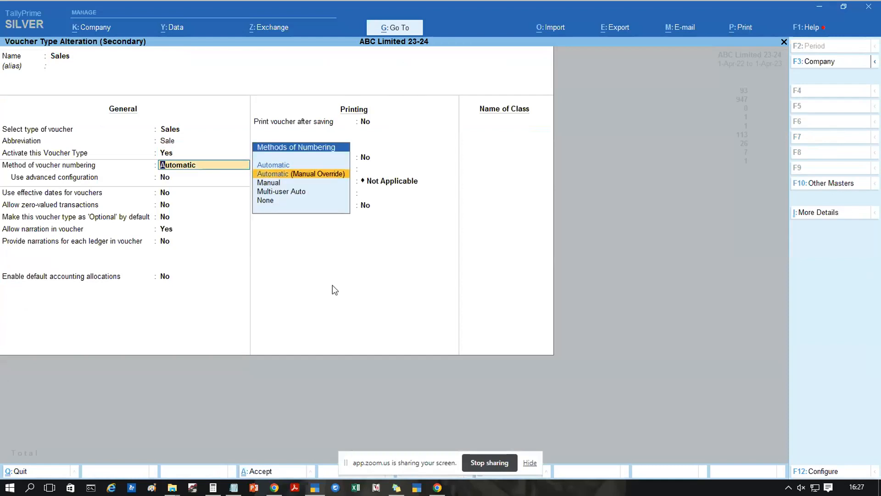
{"action": "key", "text": "Return"}
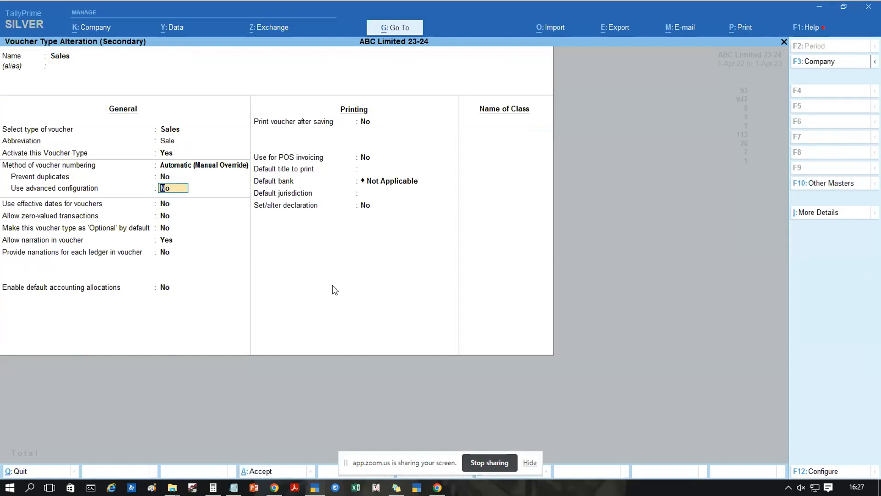
{"action": "type", "text": "y"}
{"action": "key", "text": "Return"}
Keep the existing numbering settings and add a yearly numbering restart from 1-Apr-23 with starting number 1
{"action": "key", "text": "Return"}
{"action": "key", "text": "Return"}
{"action": "key", "text": "Return"}
{"action": "key", "text": "Return"}
{"action": "key", "text": "Return"}
{"action": "key", "text": "Return"}
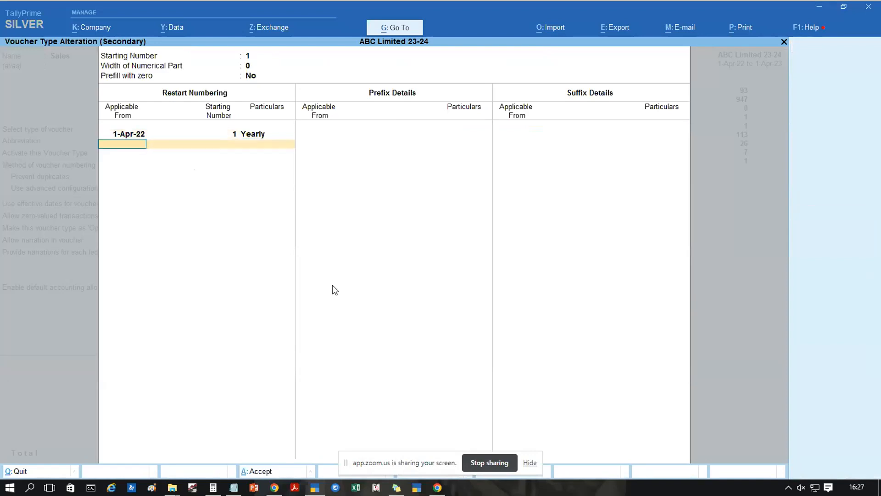
{"action": "type", "text": "1-4-23"}
{"action": "key", "text": "Return"}
{"action": "key", "text": "Return"}
{"action": "type", "text": "ye"}
{"action": "key", "text": "Return"}
{"action": "key", "text": "Return"}
Add a yearly numbering restart from 1-Apr-24 with starting number 1, and save the Sales voucher type
{"action": "type", "text": "1-"}
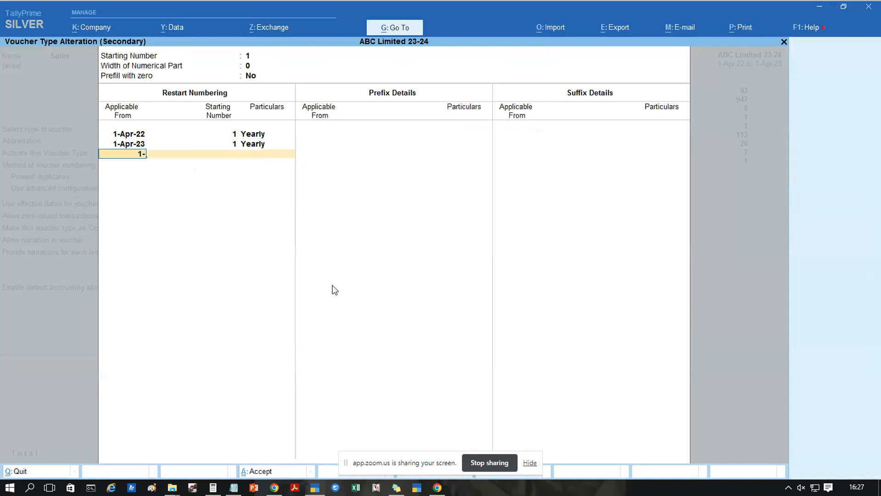
{"action": "type", "text": "4-24"}
{"action": "key", "text": "Return"}
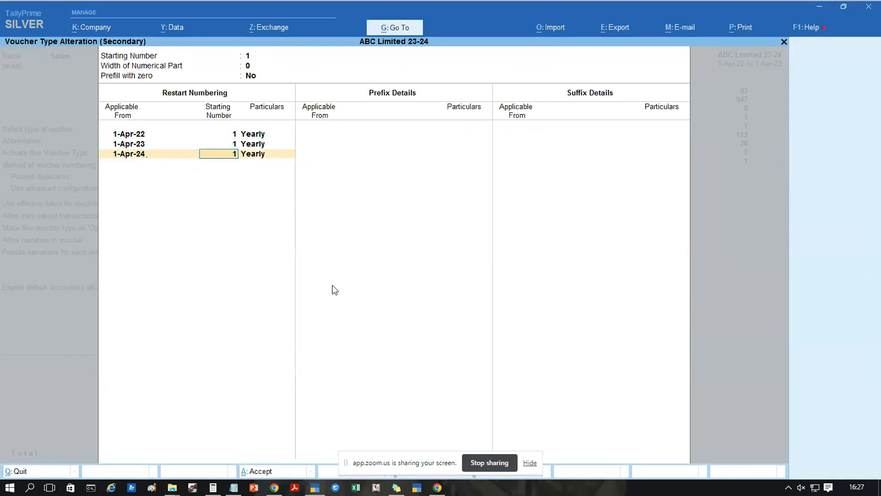
{"action": "key", "text": "Return"}
{"action": "key", "text": "Return"}
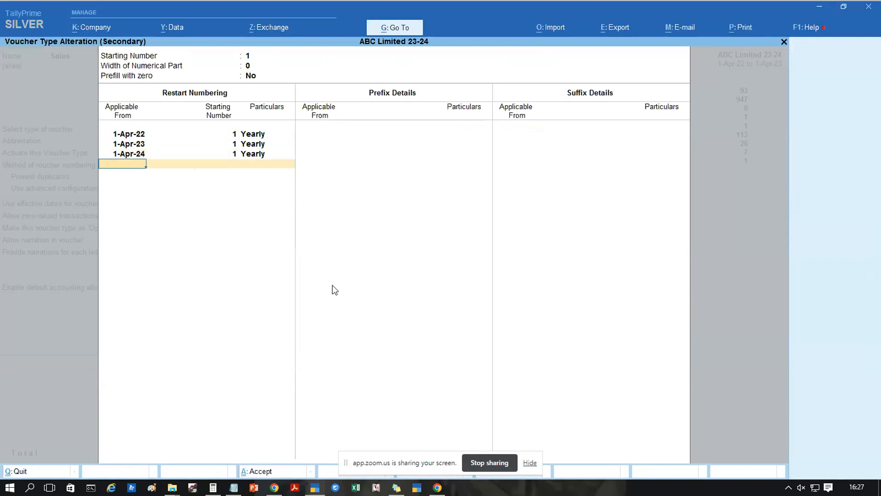
{"action": "key", "text": "Return"}
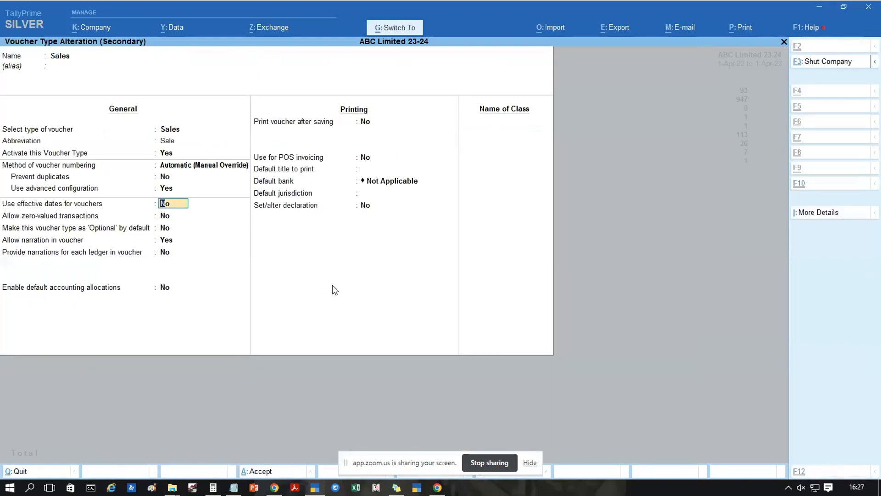
{"action": "key", "text": "ctrl+a"}
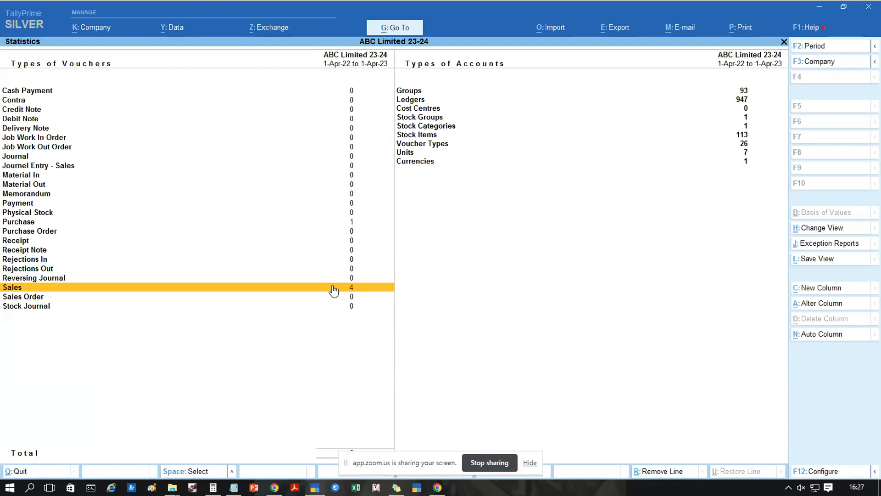
Return to the Gateway of Tally and open the list of groups for alteration
{"action": "key", "text": "Escape"}
{"action": "key", "text": "Escape"}
{"action": "key", "text": "Escape"}
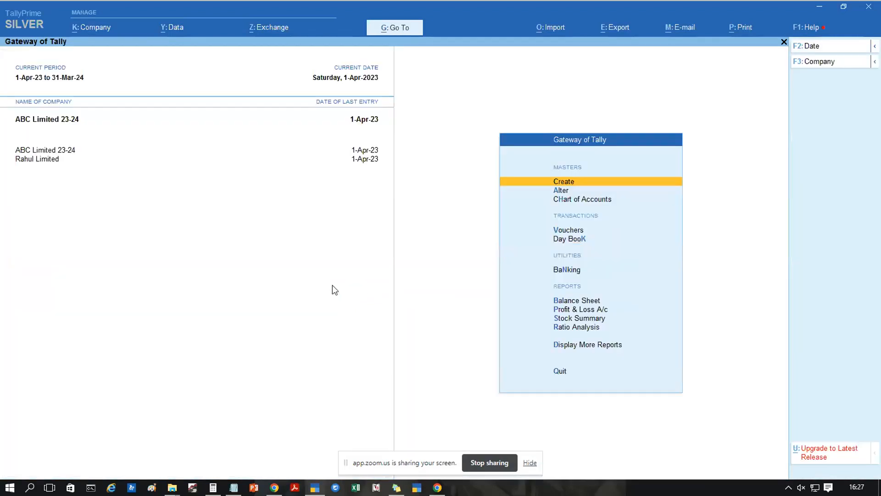
{"action": "key", "text": "Down"}
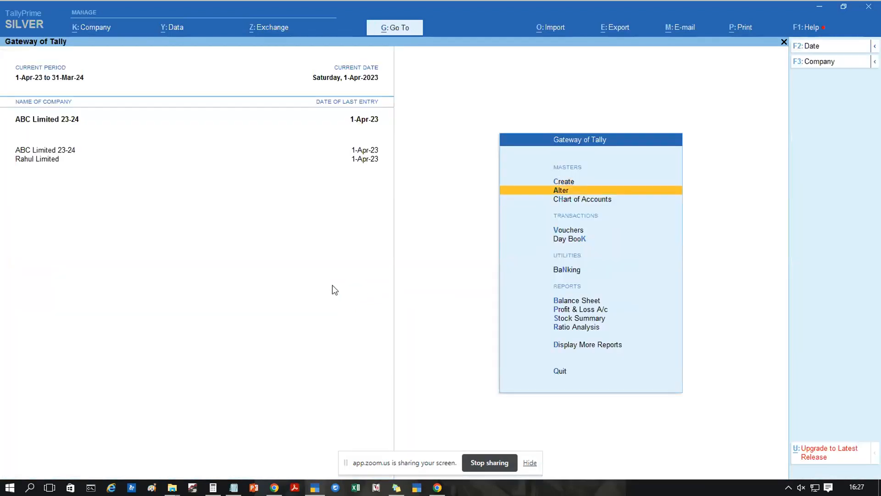
{"action": "key", "text": "Return"}
{"action": "key", "text": "Down"}
{"action": "key", "text": "Up"}
{"action": "key", "text": "Return"}
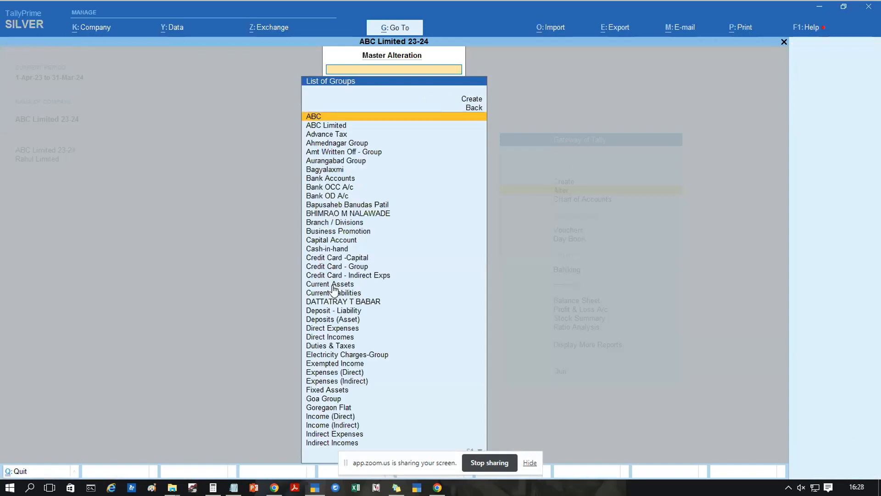
Look through the groups available for alteration, going back up to the option for creating one
{"action": "key", "text": "Down"}
{"action": "key", "text": "Down"}
{"action": "key", "text": "Down"}
{"action": "key", "text": "Down"}
{"action": "key", "text": "Down"}
{"action": "key", "text": "Down"}
{"action": "key", "text": "Down"}
{"action": "key", "text": "Down"}
{"action": "key", "text": "Down"}
{"action": "key", "text": "Down"}
{"action": "key", "text": "Down"}
{"action": "key", "text": "Down"}
{"action": "key", "text": "Down"}
{"action": "key", "text": "Down"}
{"action": "key", "text": "Down"}
{"action": "key", "text": "Down"}
{"action": "key", "text": "Down"}
{"action": "key", "text": "Down"}
{"action": "key", "text": "Down"}
{"action": "key", "text": "Down"}
{"action": "key", "text": "Up"}
{"action": "key", "text": "Up"}
{"action": "key", "text": "Up"}
{"action": "key", "text": "Up"}
{"action": "key", "text": "Up"}
{"action": "key", "text": "Up"}
{"action": "key", "text": "Up"}
{"action": "key", "text": "Up"}
{"action": "key", "text": "Up"}
{"action": "key", "text": "Up"}
{"action": "key", "text": "Up"}
{"action": "key", "text": "Up"}
{"action": "key", "text": "Up"}
{"action": "key", "text": "Up"}
{"action": "key", "text": "Up"}
{"action": "key", "text": "Up"}
{"action": "key", "text": "Up"}
{"action": "key", "text": "Up"}
{"action": "key", "text": "Up"}
{"action": "key", "text": "Up"}
{"action": "key", "text": "Up"}
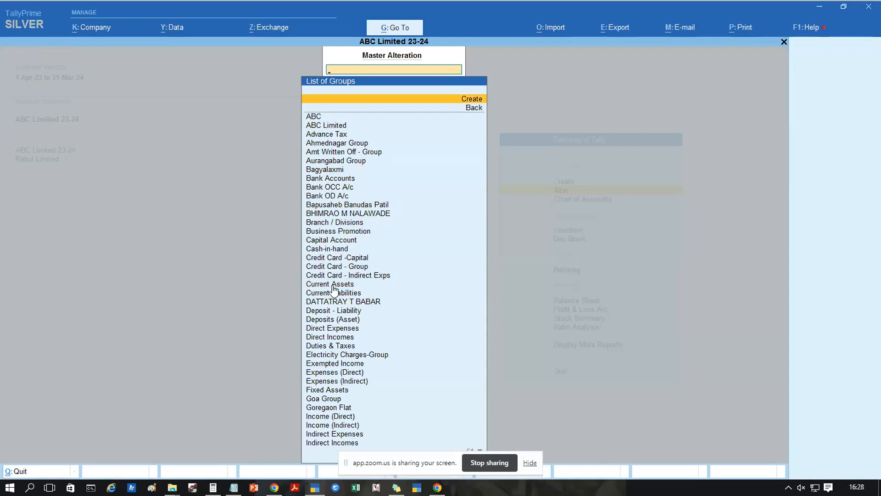
{"action": "key", "text": "Return"}
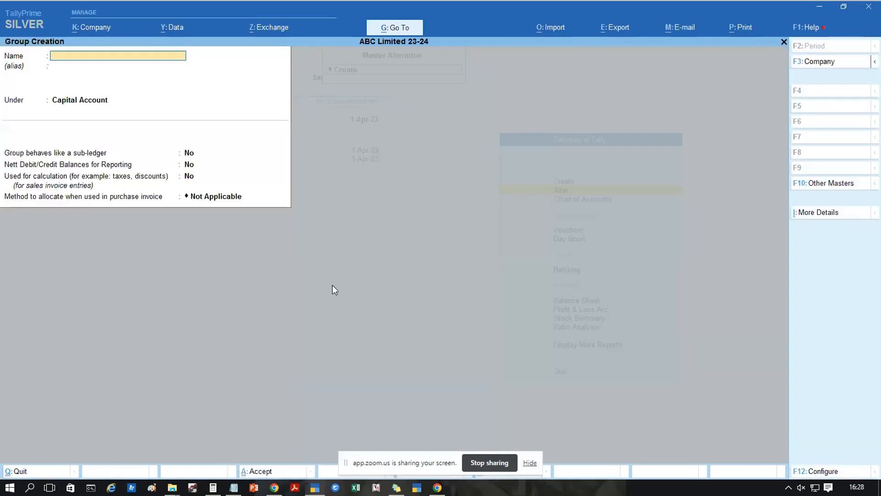
{"action": "type", "text": "Rajesh"}
{"action": "key", "text": "Return"}
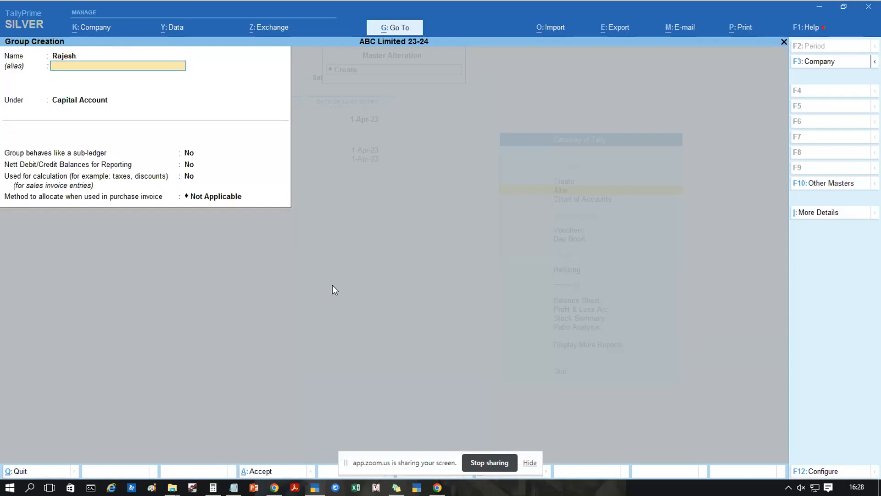
{"action": "key", "text": "Return"}
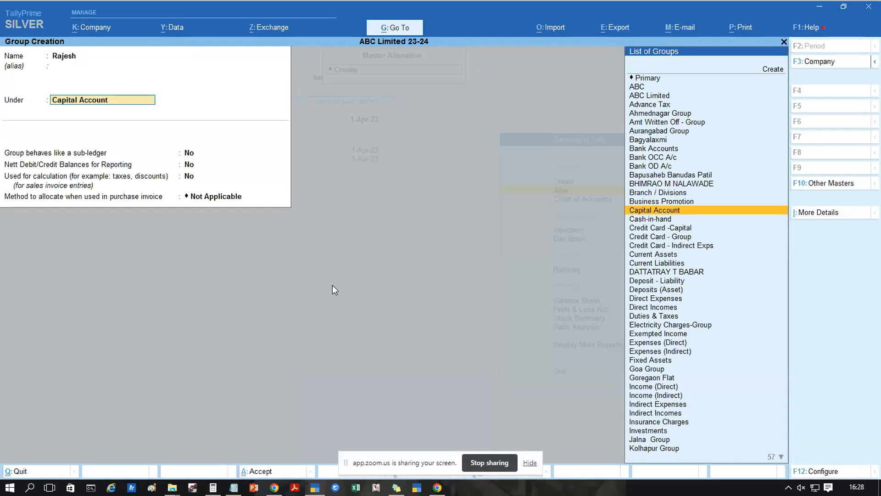
{"action": "type", "text": "Cu"}
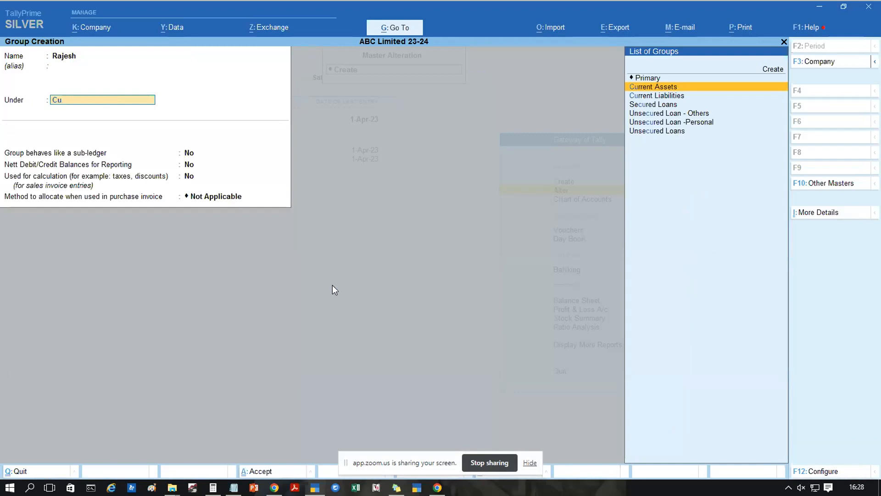
{"action": "key", "text": "Escape"}
{"action": "key", "text": "y"}
{"action": "key", "text": "Escape"}
{"action": "key", "text": "Up"}
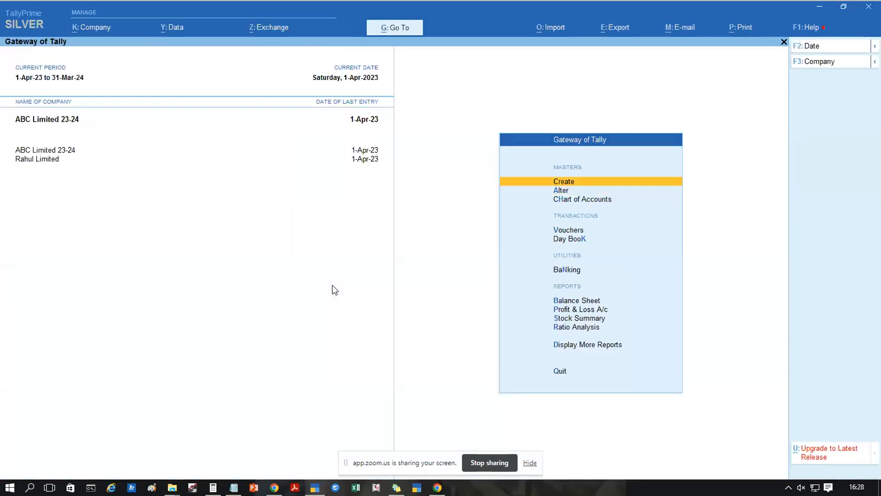
Start a sales voucher with number 1 and create the party ledger Ramensh Co under Sundry Creditors from within it
{"action": "key", "text": "v"}
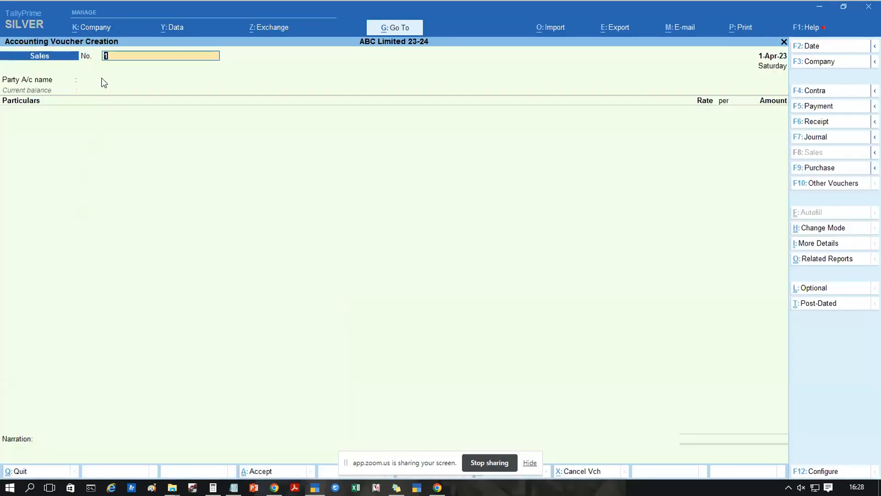
{"action": "key", "text": "Return"}
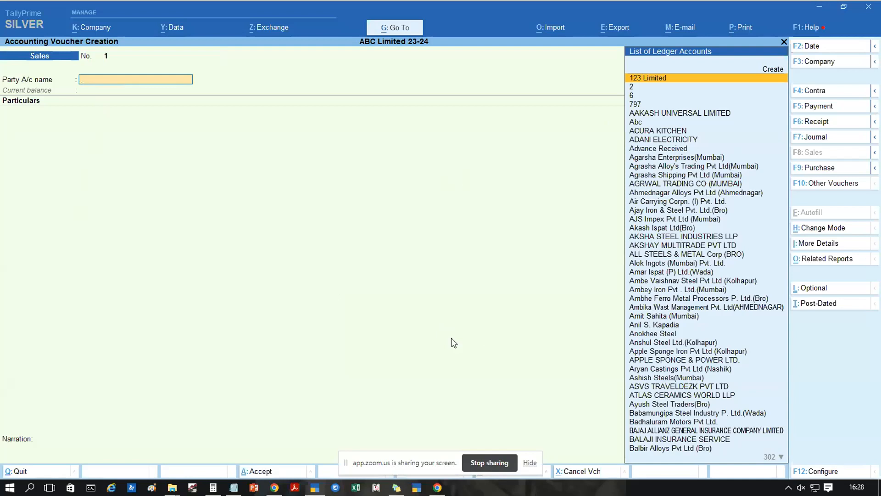
{"action": "key", "text": "alt+c"}
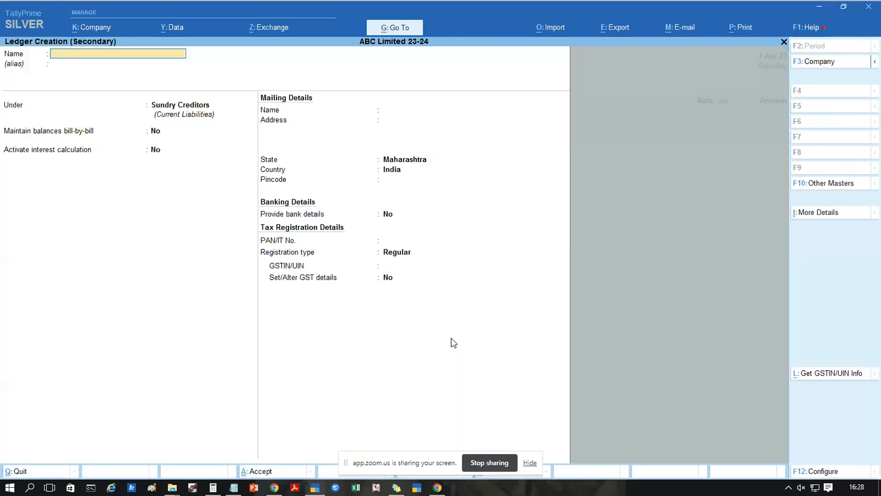
{"action": "type", "text": "Ramensh Co"}
{"action": "key", "text": "Return"}
{"action": "key", "text": "Return"}
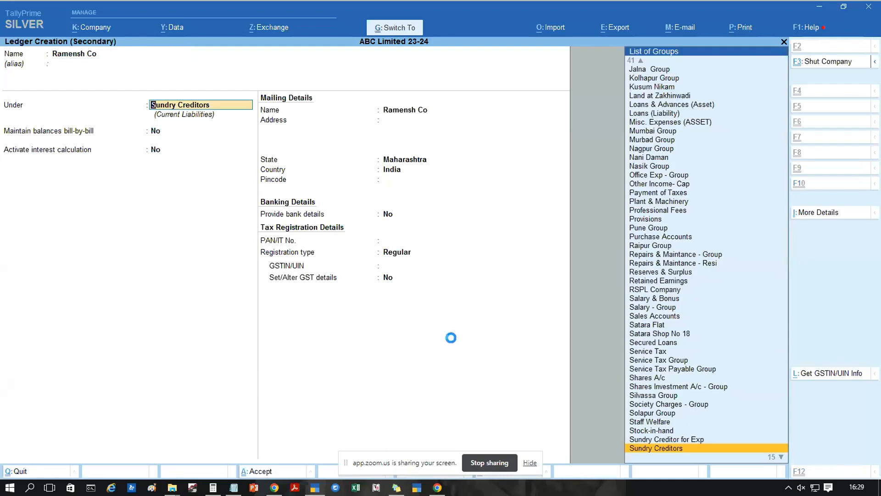
{"action": "key", "text": "ctrl+a"}
Use Ramensh Co as the sales voucher's party, accepting the dispatch, order, export and party details without additions
{"action": "key", "text": "Return"}
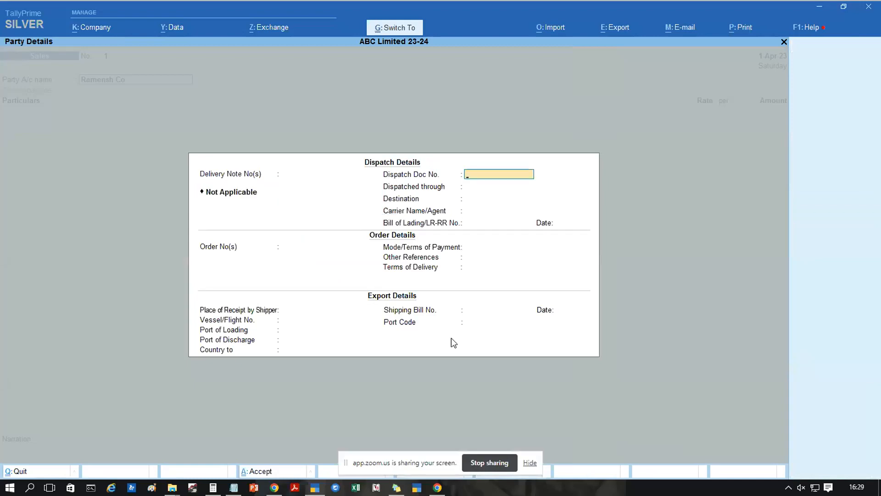
{"action": "key", "text": "ctrl+a"}
{"action": "key", "text": "ctrl+a"}
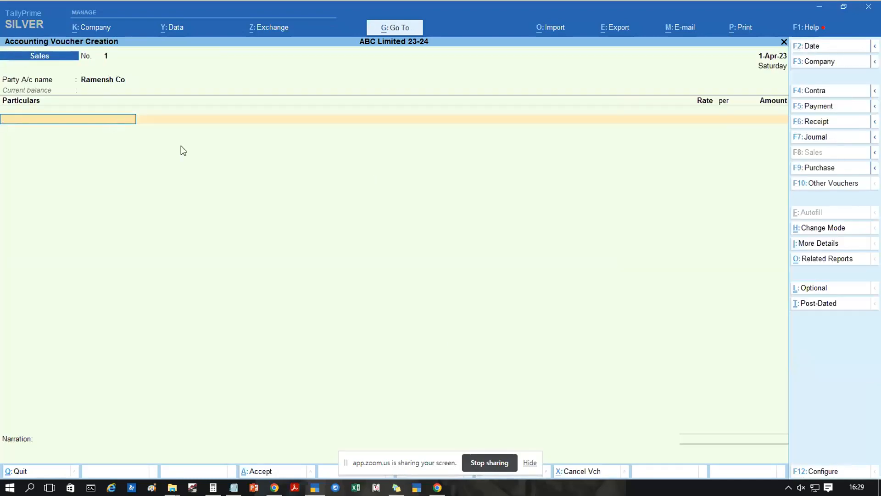
View the Go To list of reports and creation options from within the sales voucher, and close it
{"action": "left_click", "coordinate": [401, 28]}
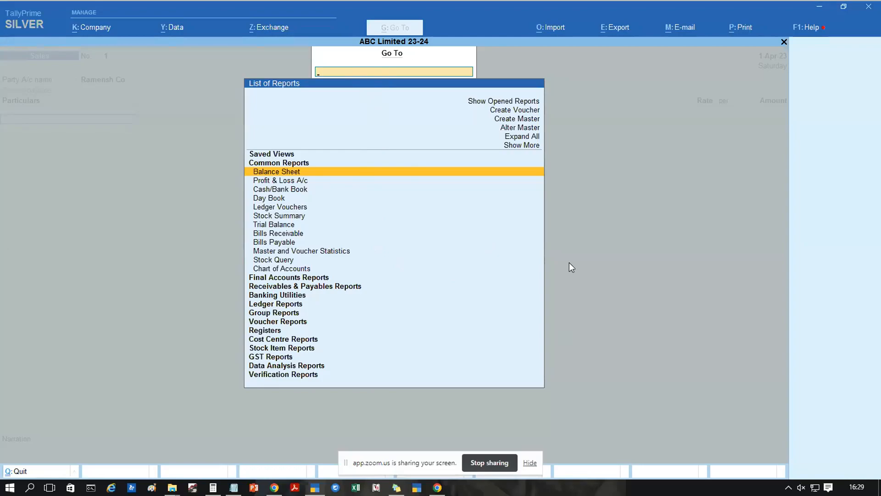
{"action": "key", "text": "Escape"}
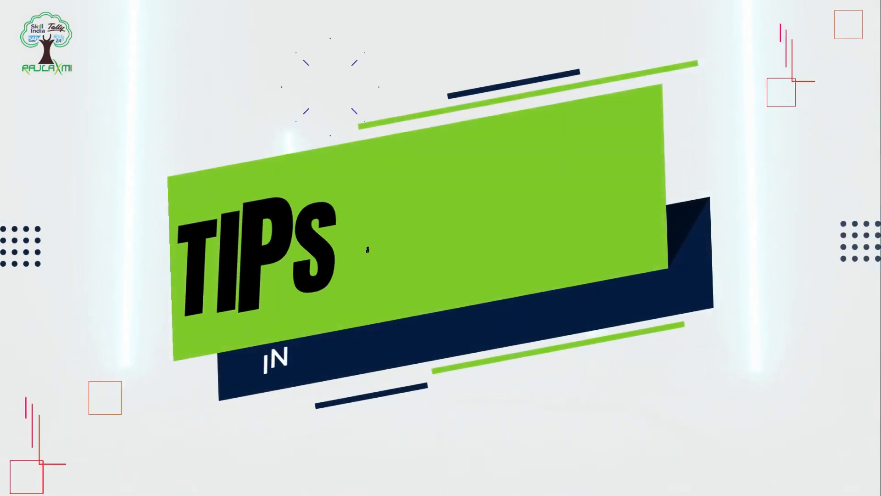